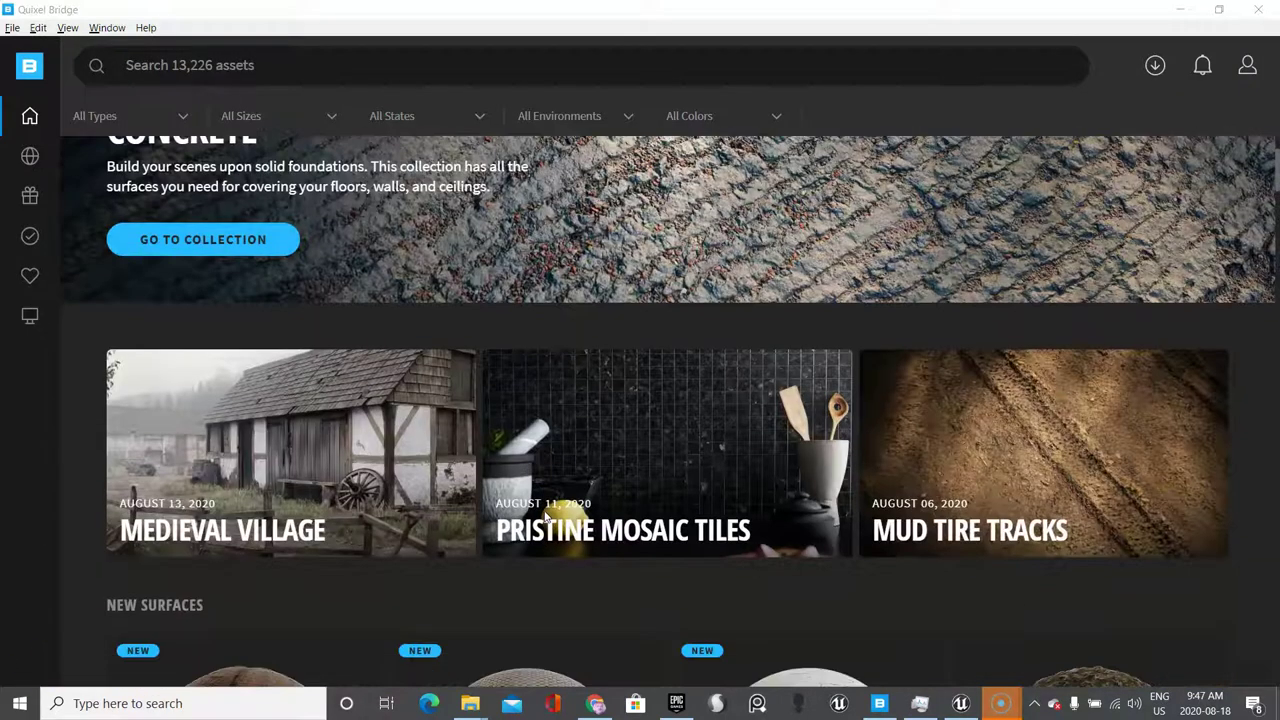
# Step: Open Quixel Bridge's Nordic Forest collection and scroll to its latest assets, like Common Spruce Branch
pyautogui.scroll(2, 545, 516)
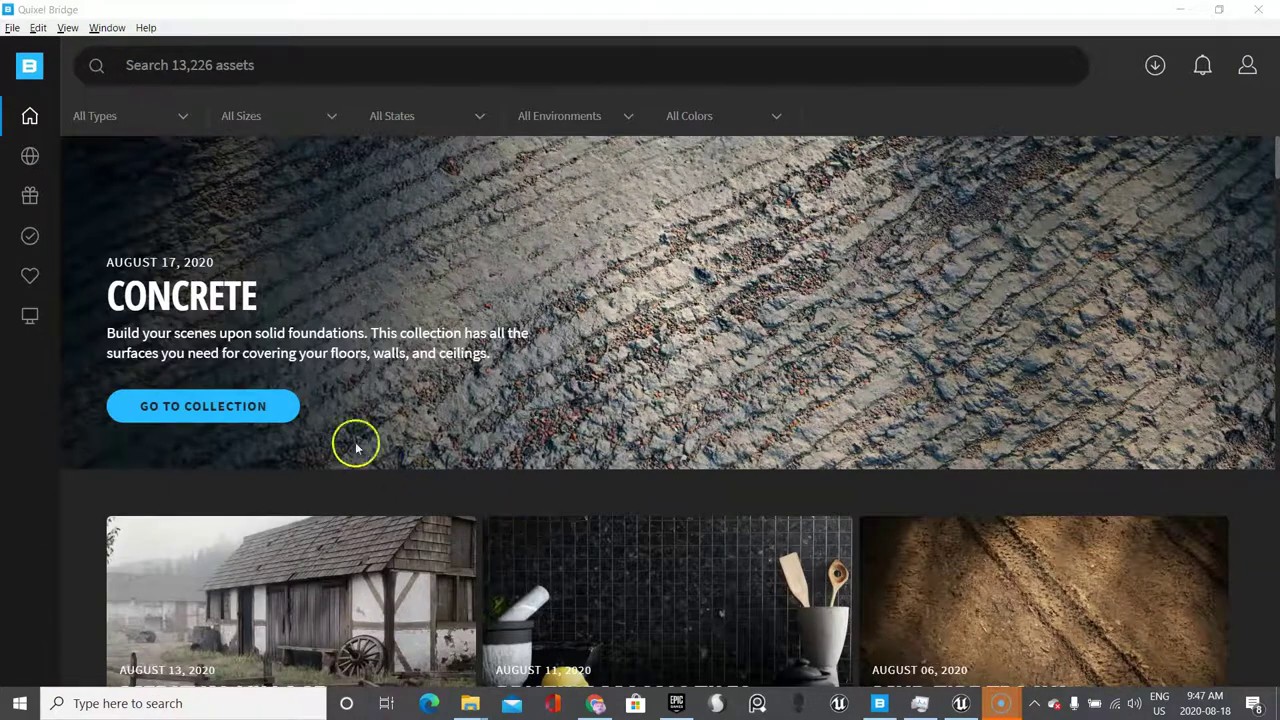
pyautogui.moveTo(42, 170)
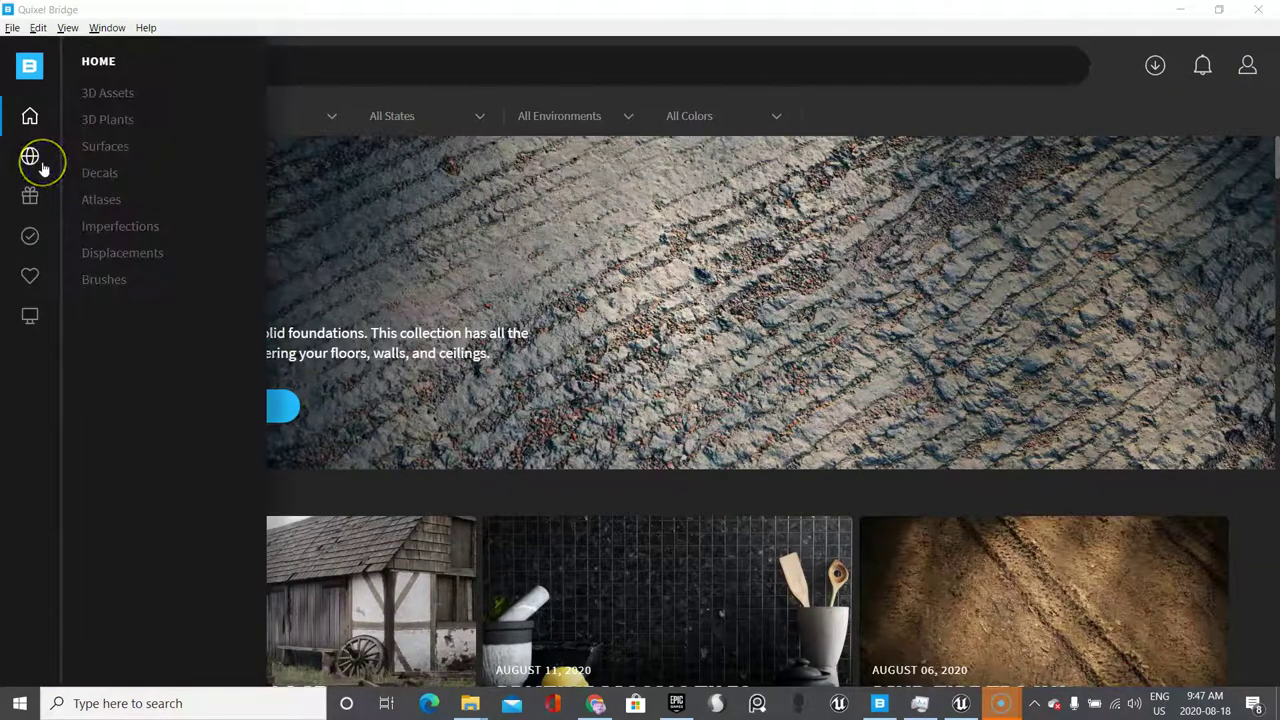
pyautogui.click(32, 160)
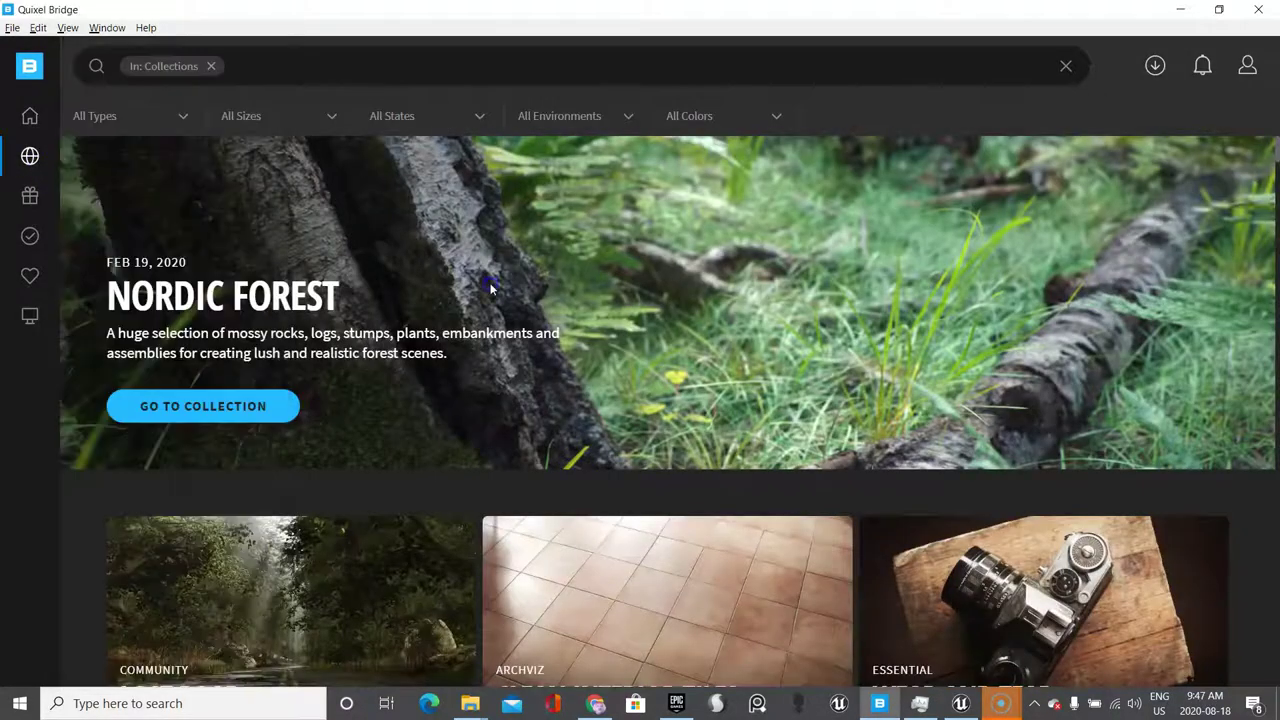
pyautogui.click(233, 416)
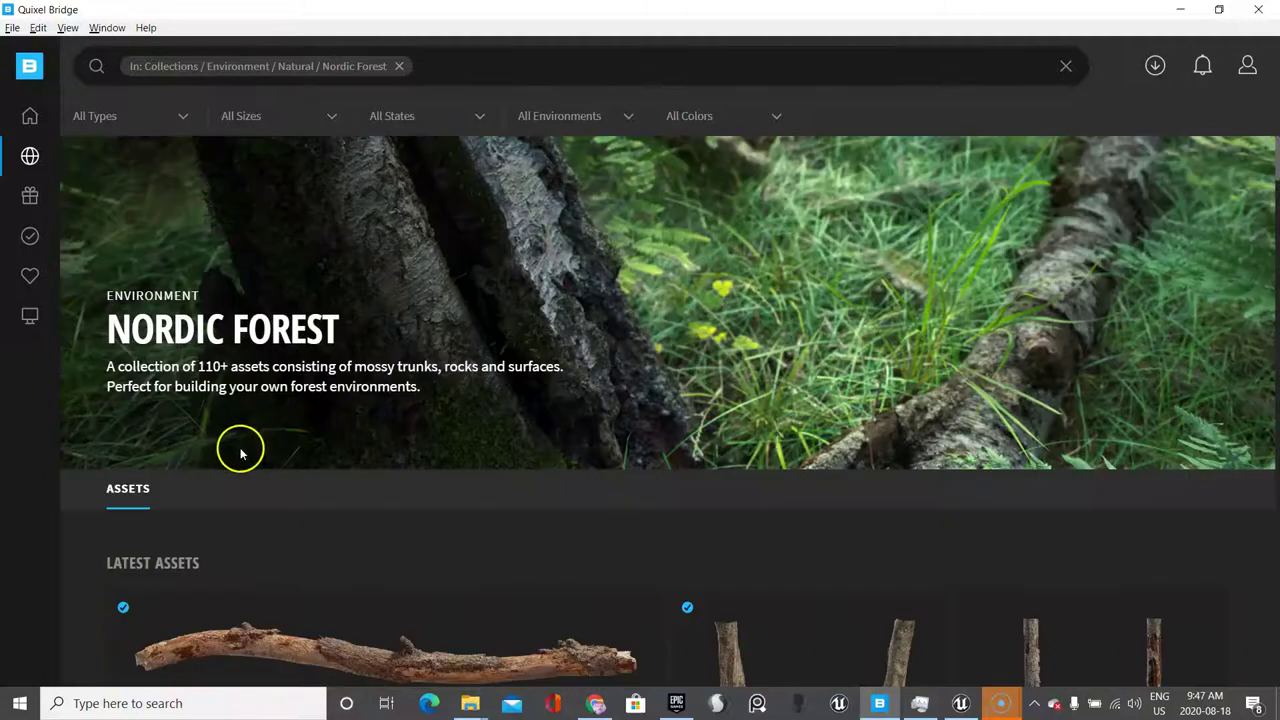
pyautogui.scroll(-3, 300, 430)
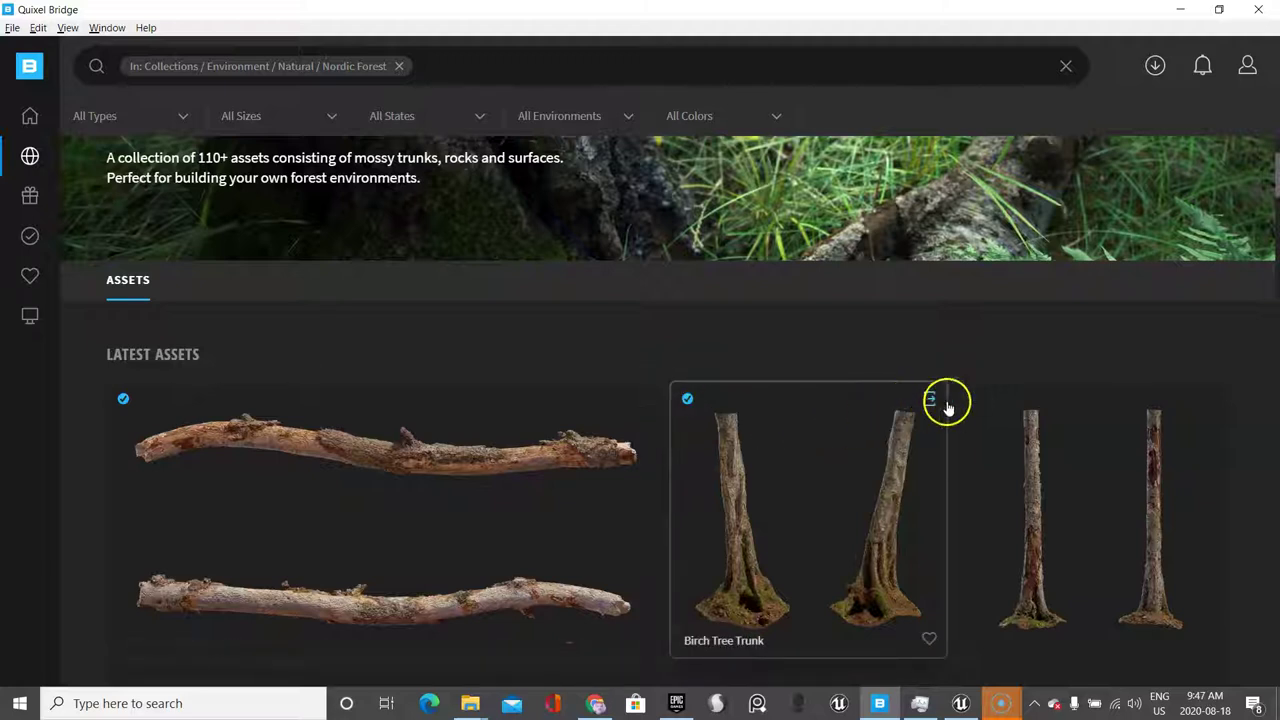
pyautogui.scroll(-2, 1110, 420)
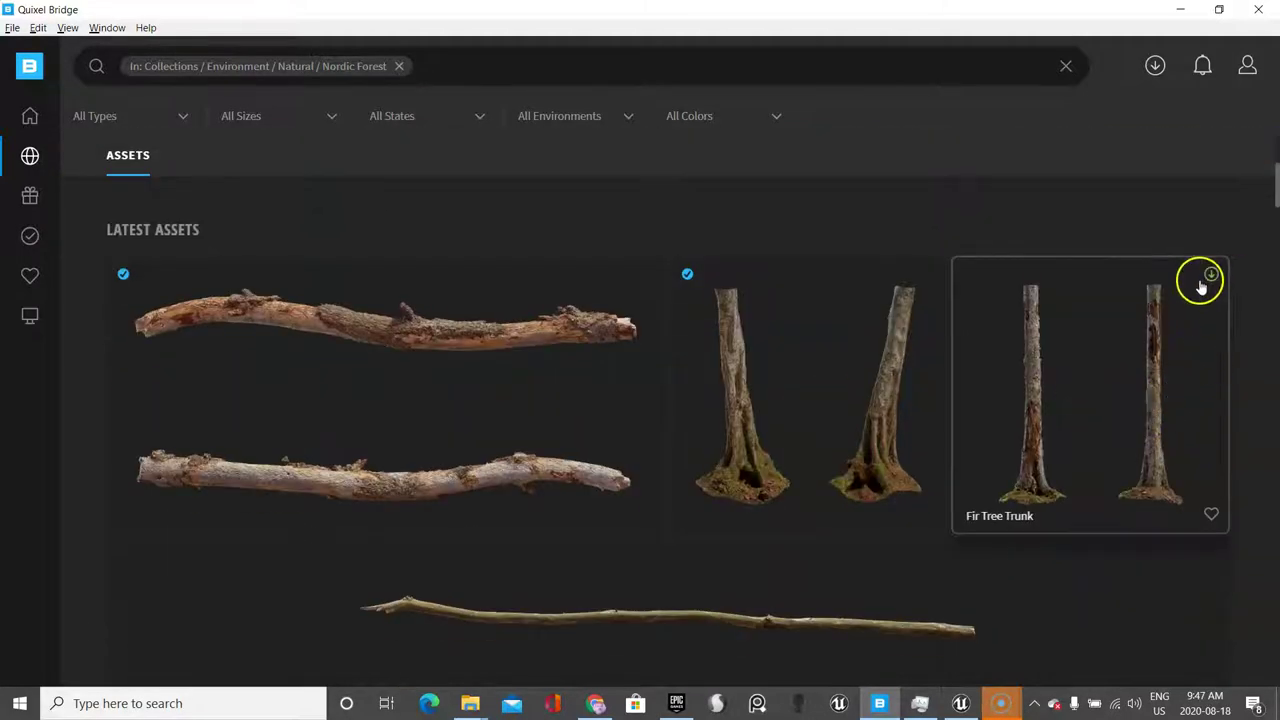
pyautogui.moveTo(54, 263)
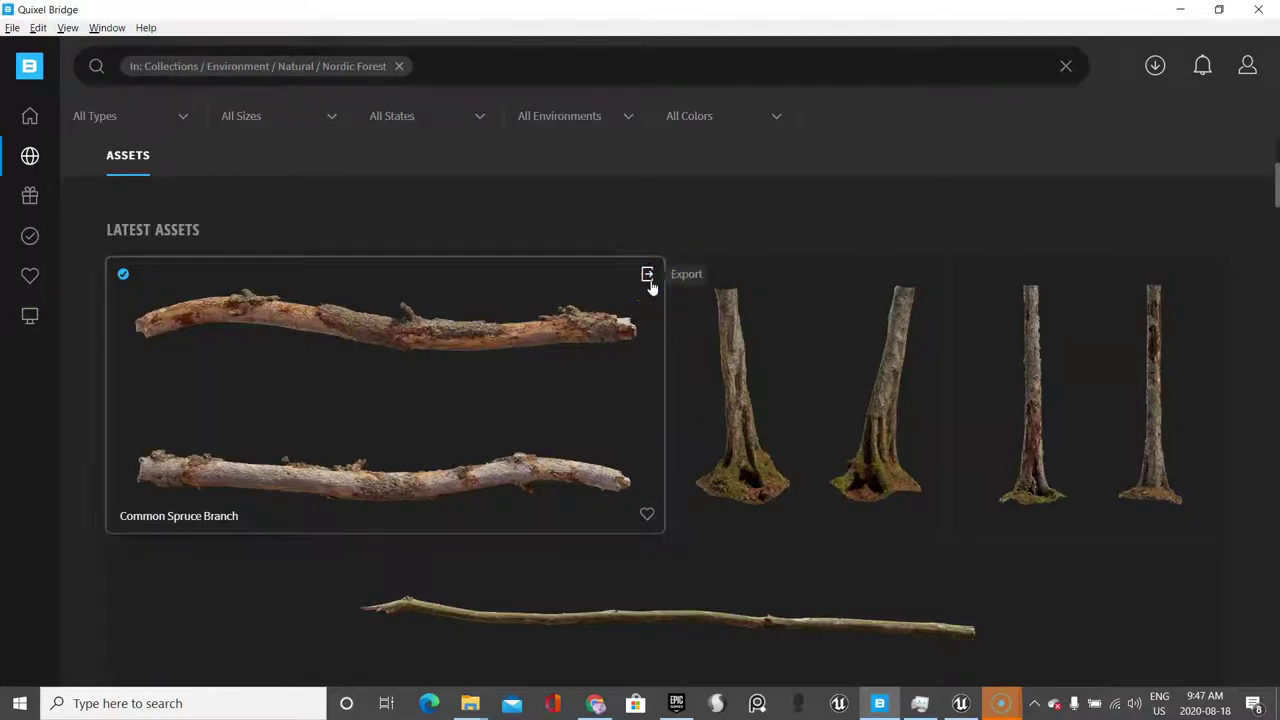
# Step: Show the Local library of downloaded Megascans assets in Quixel Bridge
pyautogui.click(30, 316)
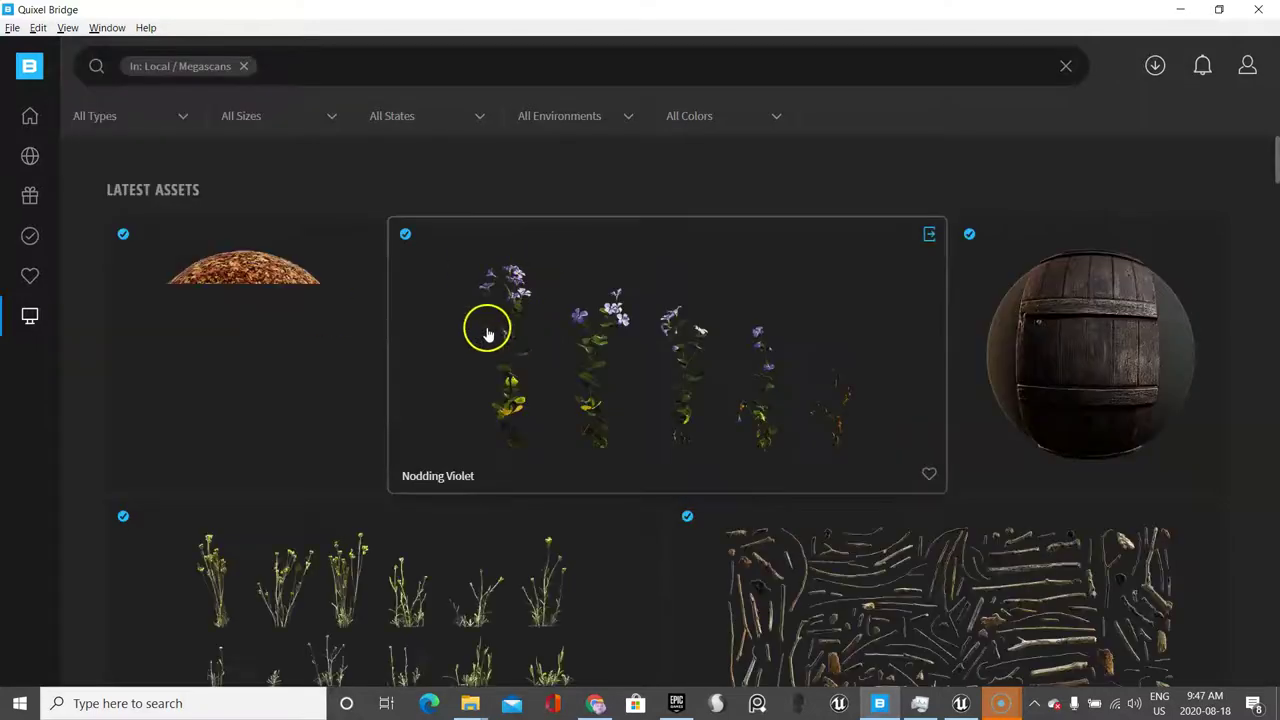
pyautogui.scroll(-5, 646, 443)
pyautogui.scroll(5, 646, 450)
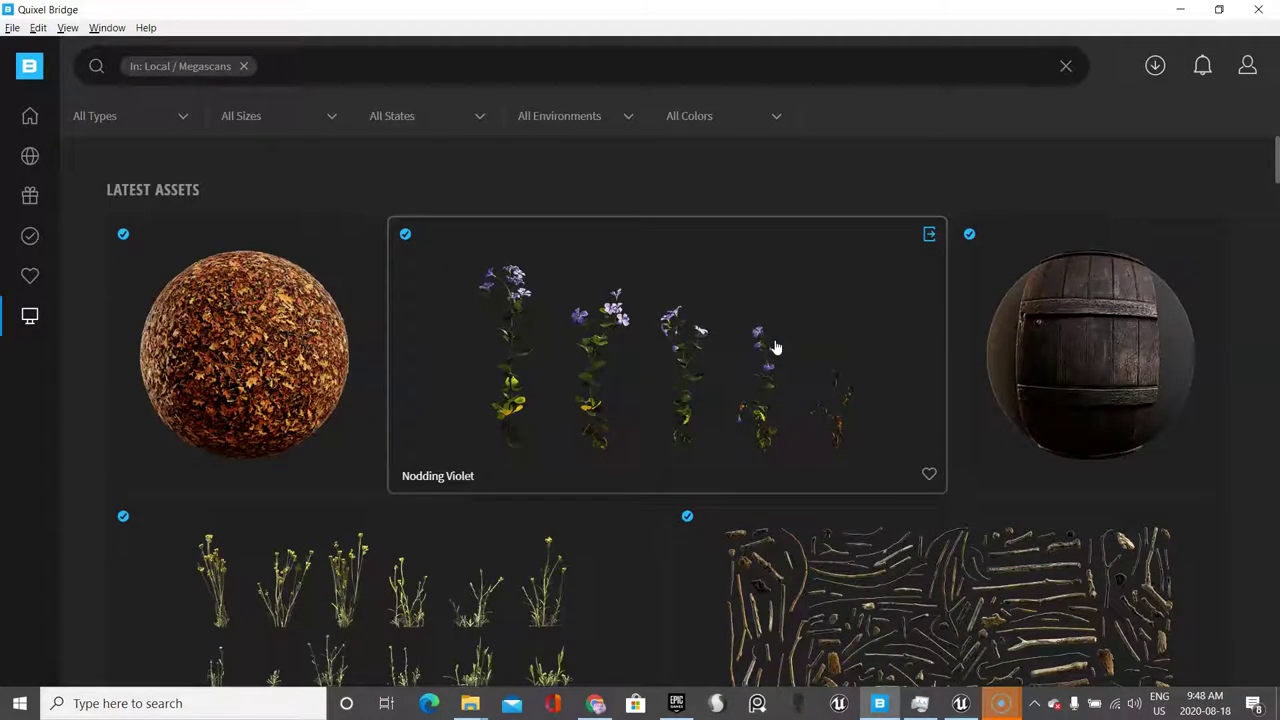
# Step: Open the All Types filter dropdown and scroll the asset grid down to Old Stump
pyautogui.click(182, 125)
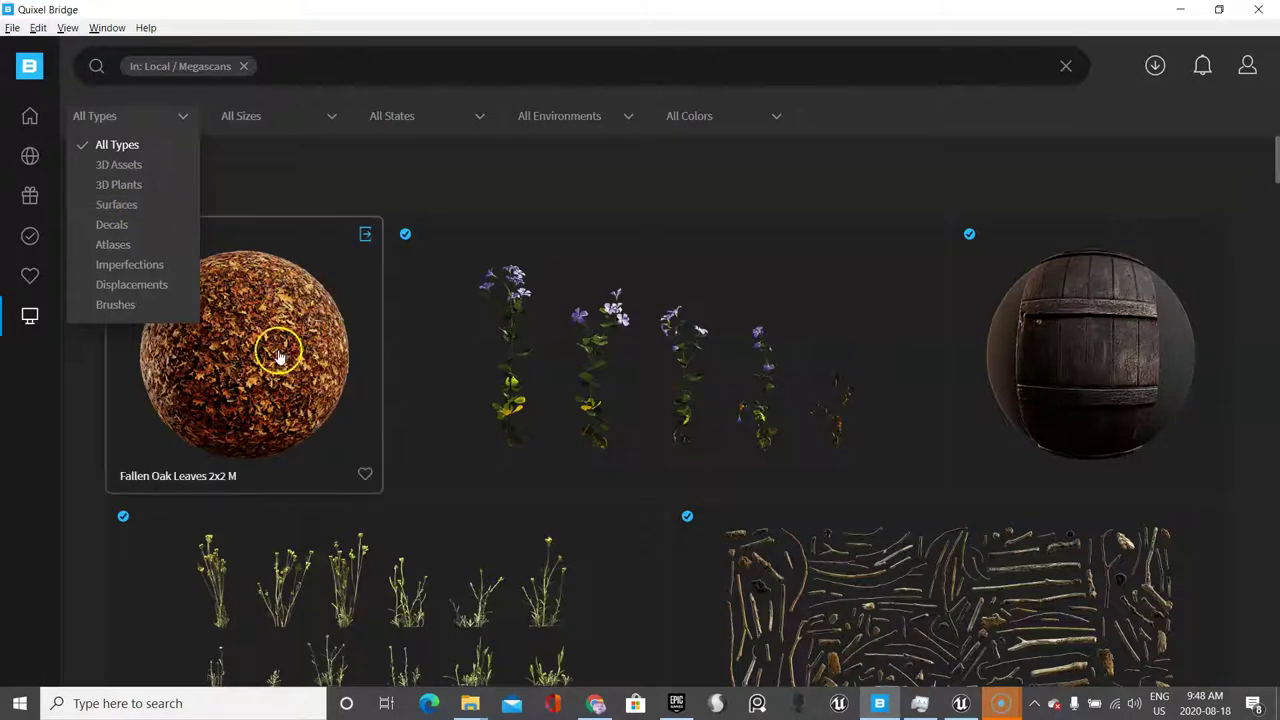
pyautogui.scroll(-10, 1089, 420)
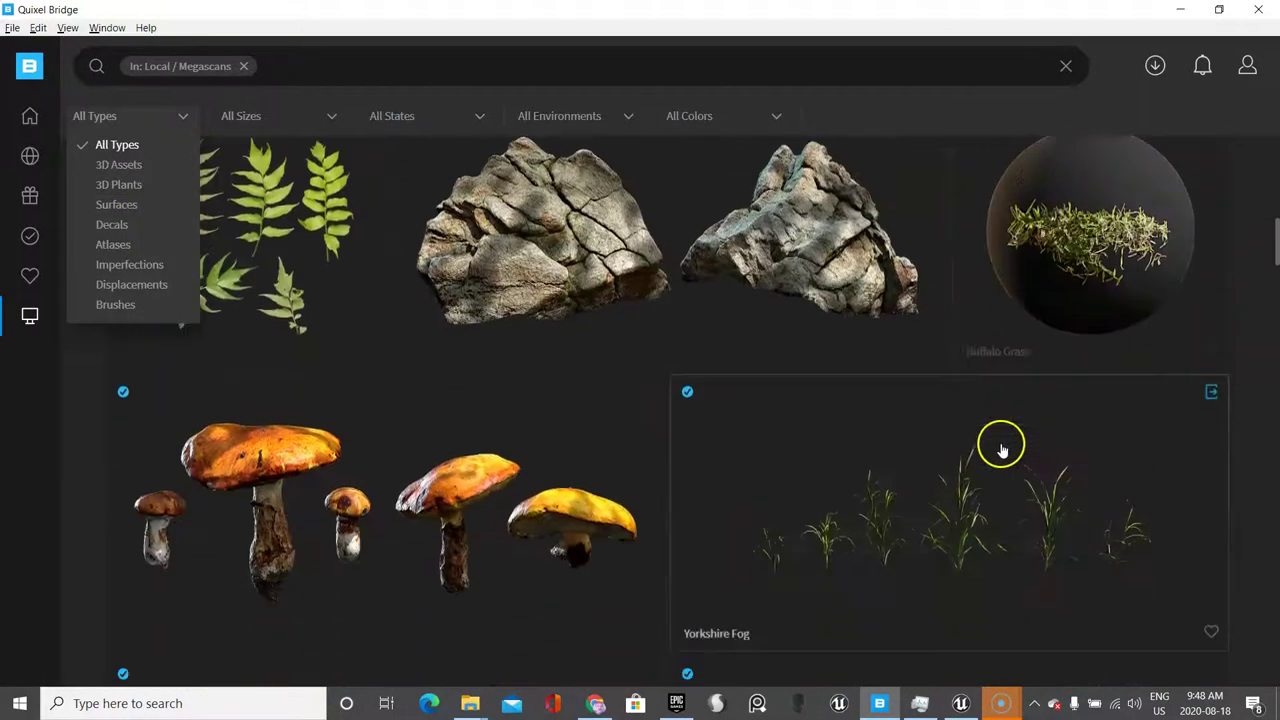
pyautogui.scroll(-8, 1002, 449)
pyautogui.scroll(2, 634, 209)
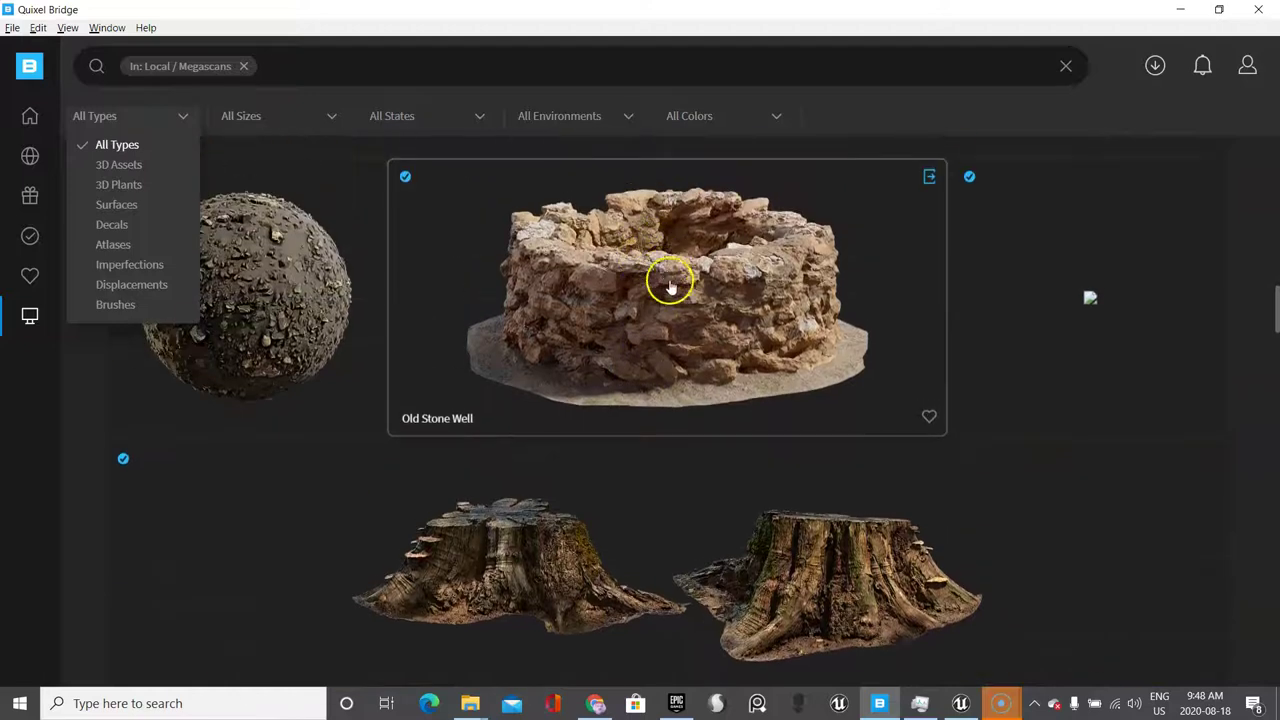
pyautogui.scroll(-2, 678, 311)
pyautogui.scroll(-1, 1000, 386)
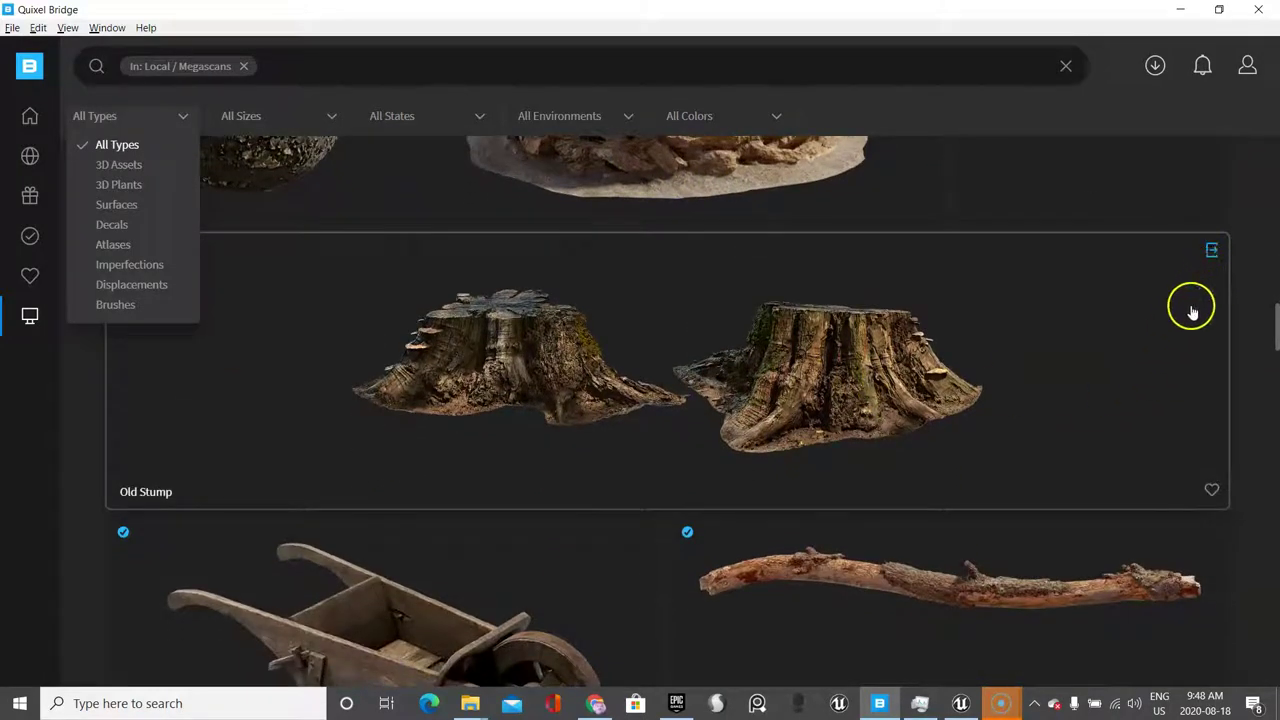
# Step: Open the Old Stump asset's details panel and scroll through it
pyautogui.click(1211, 252)
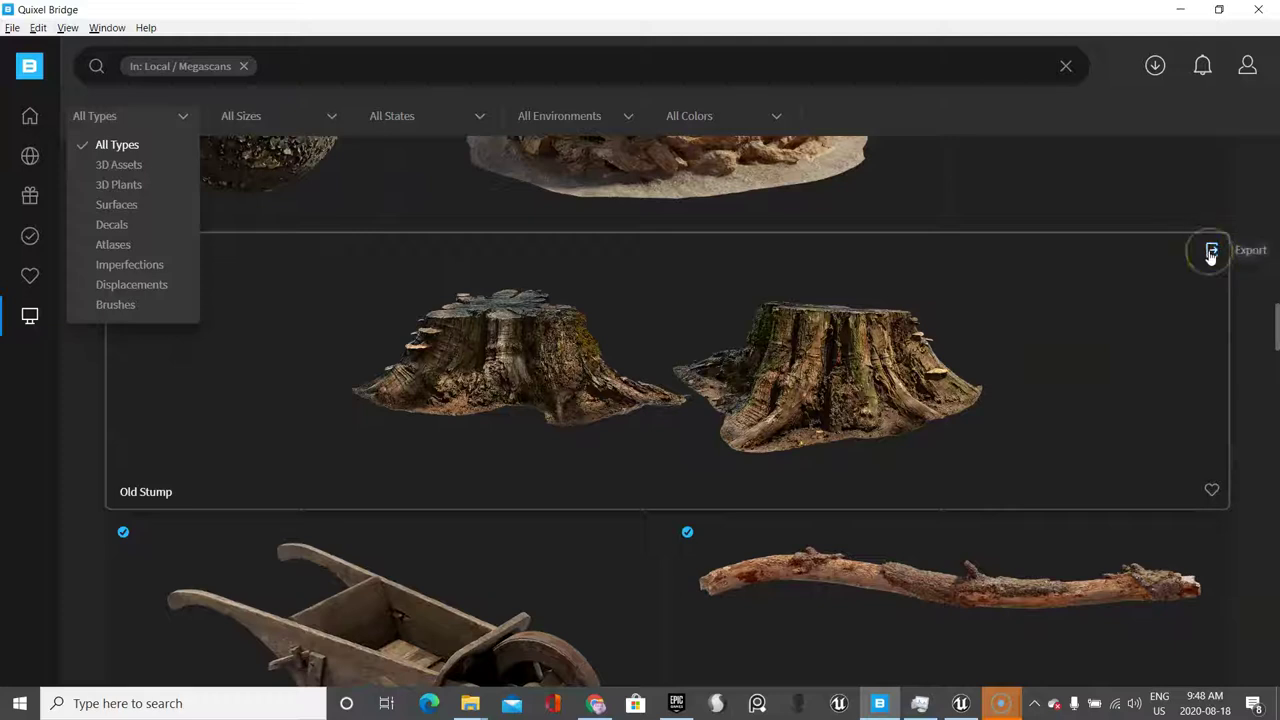
pyautogui.click(886, 374)
pyautogui.scroll(-1, 1000, 420)
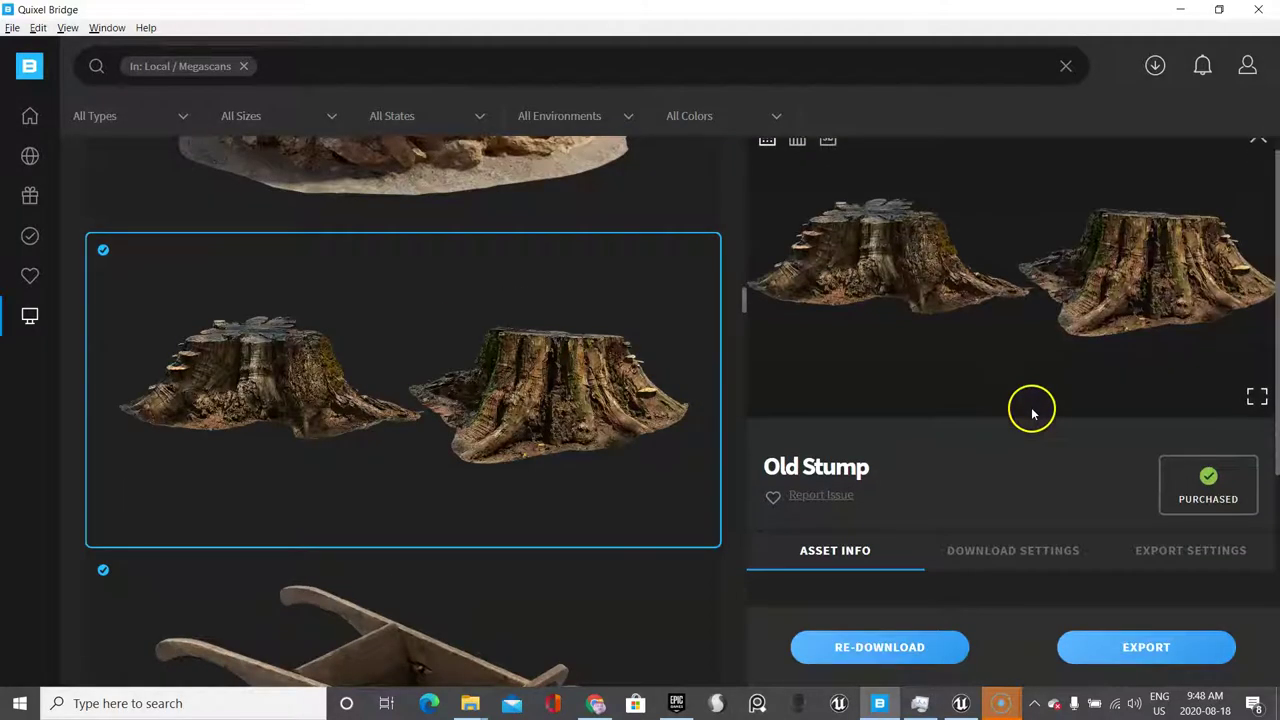
pyautogui.scroll(-5, 1035, 410)
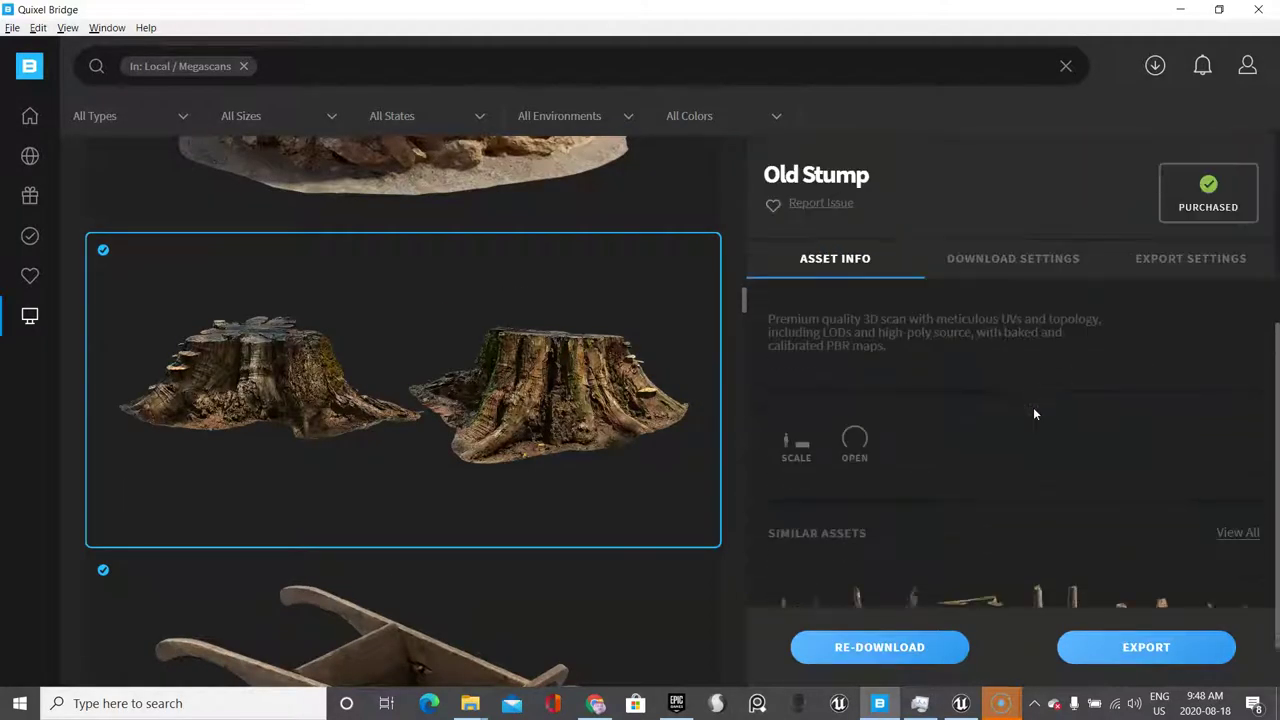
# Step: Review Old Stump's download settings and its Unreal Engine 4.24 export settings, down to Project Location
pyautogui.click(1033, 248)
pyautogui.scroll(-1, 1079, 390)
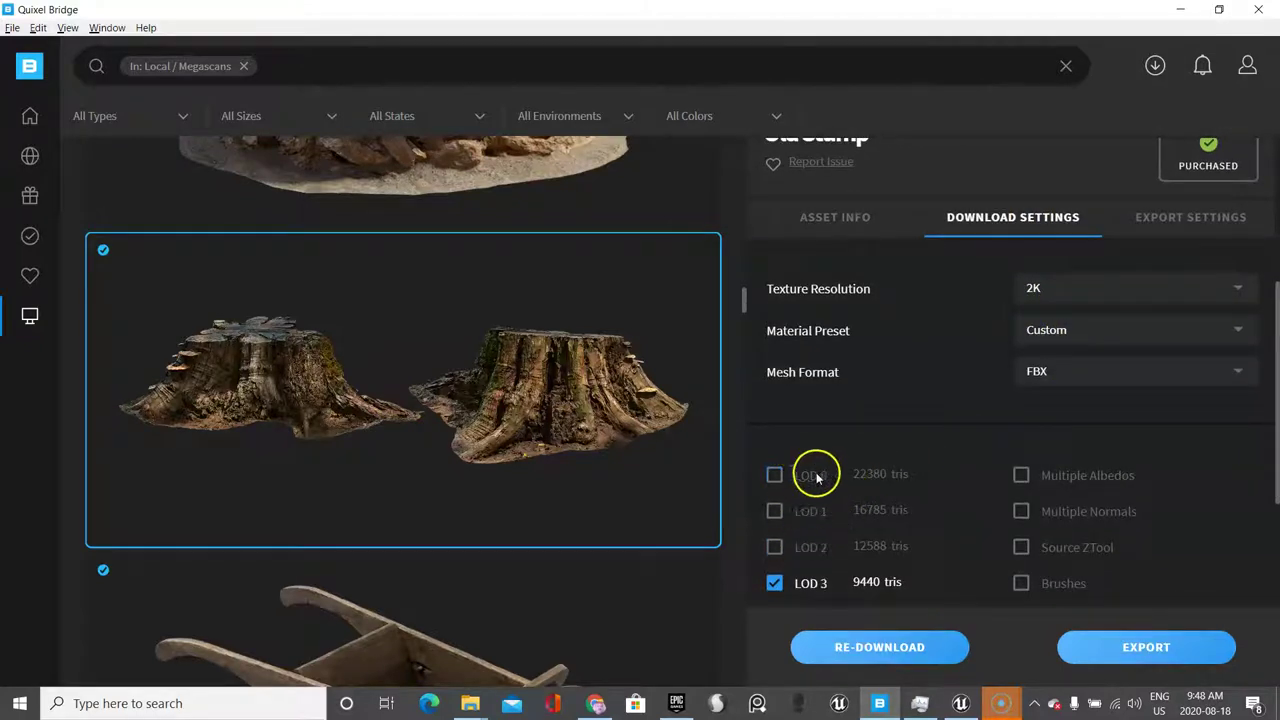
pyautogui.scroll(-1, 1143, 266)
pyautogui.click(1193, 200)
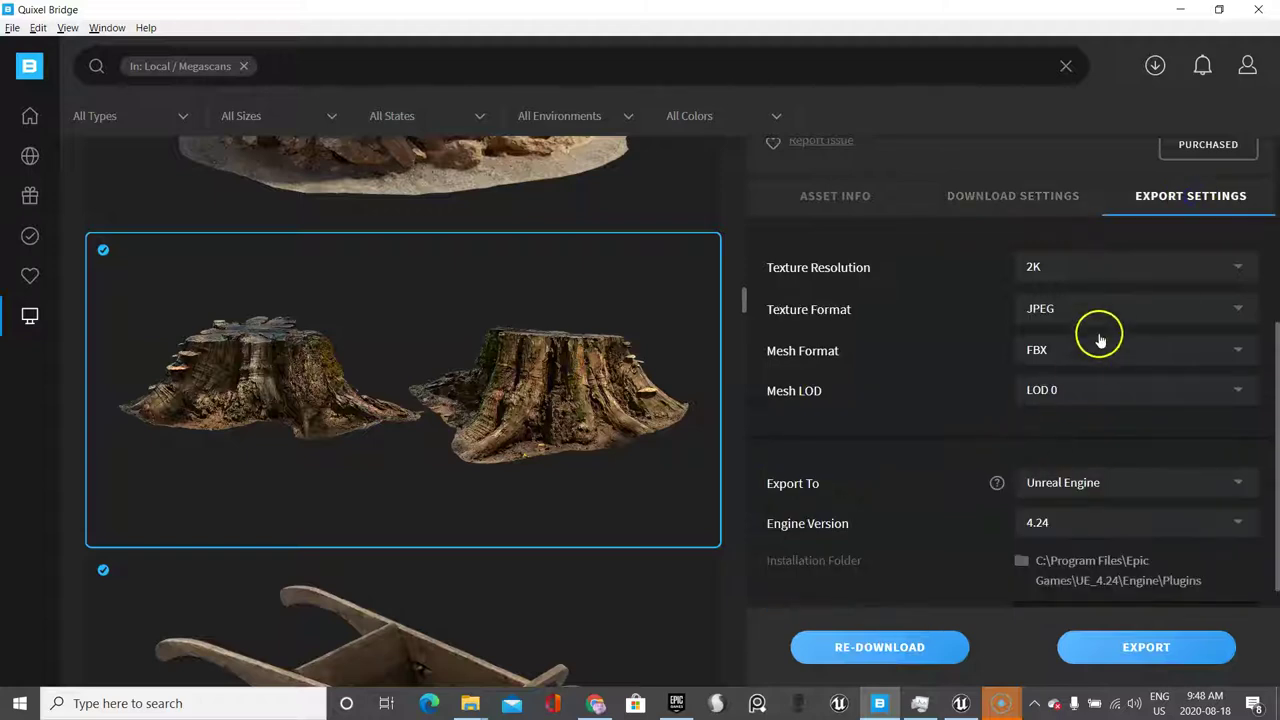
pyautogui.scroll(-3, 1086, 430)
pyautogui.scroll(-4, 1086, 460)
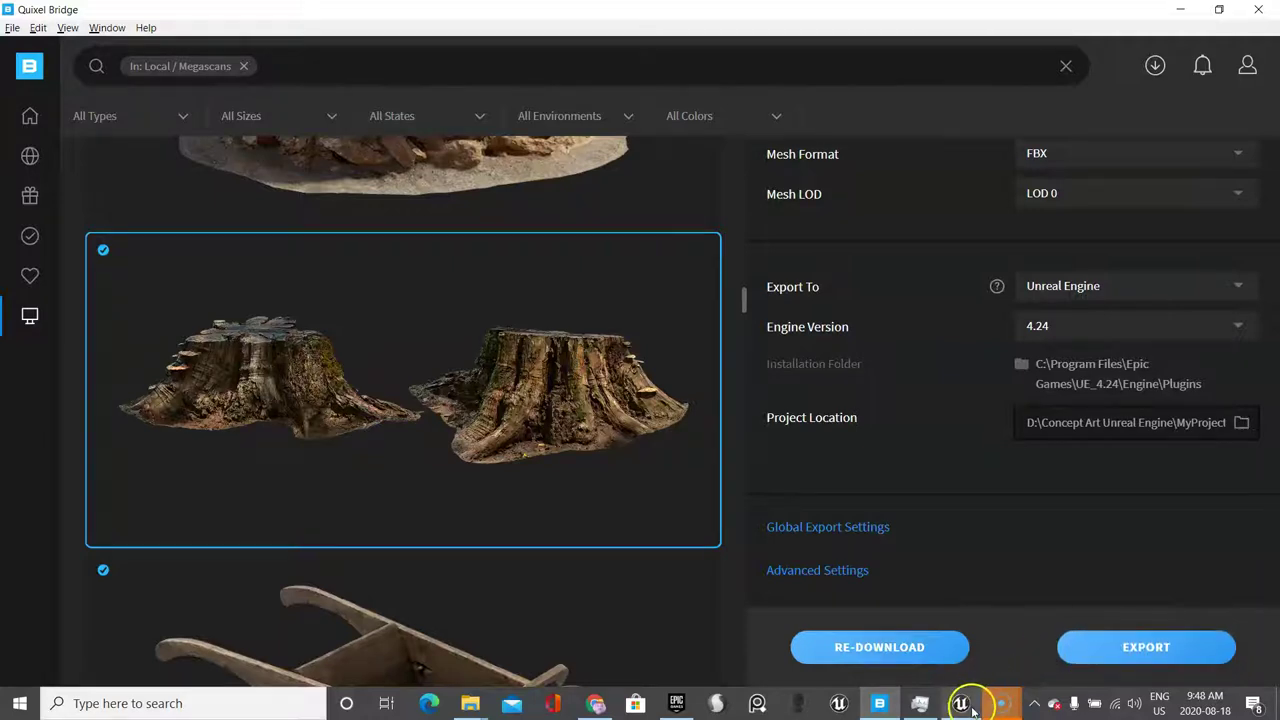
# Step: Switch to Unreal Editor and browse to Megascans > Surfaces > Icelandic_Sand_And_Rocks_2x2_M_00 in the Content Browser
pyautogui.moveTo(962, 705)
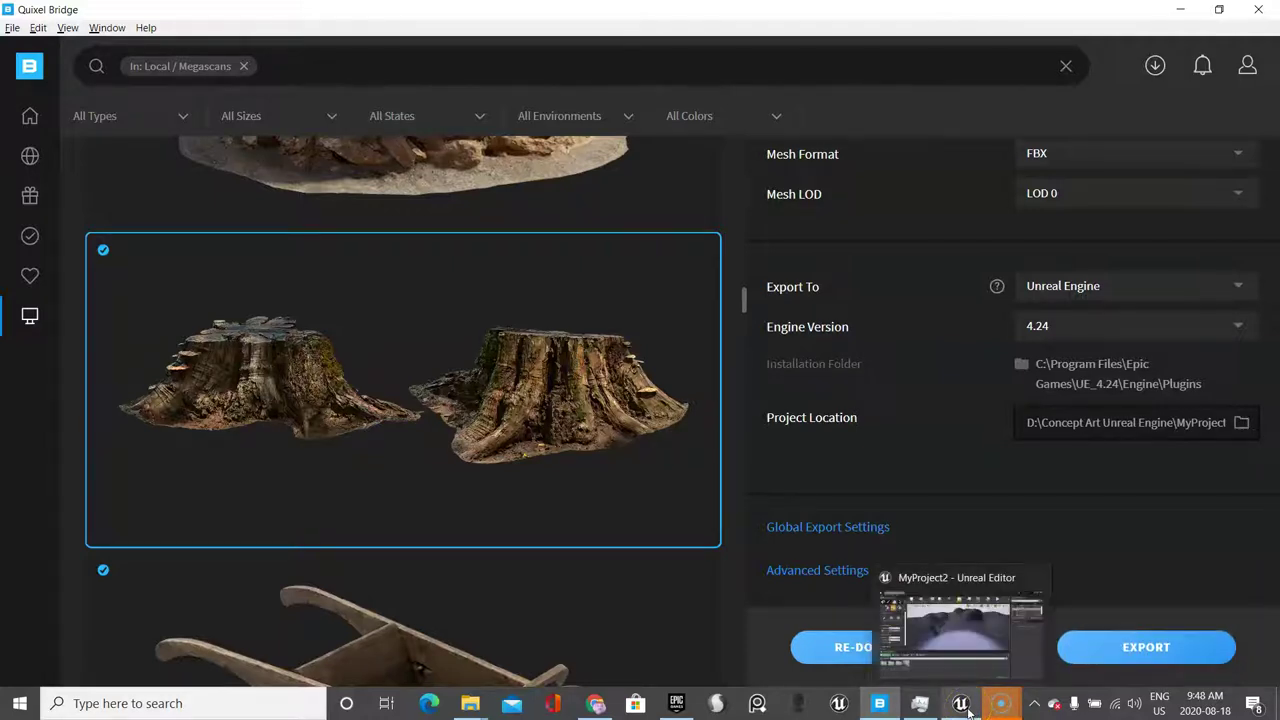
pyautogui.click(962, 705)
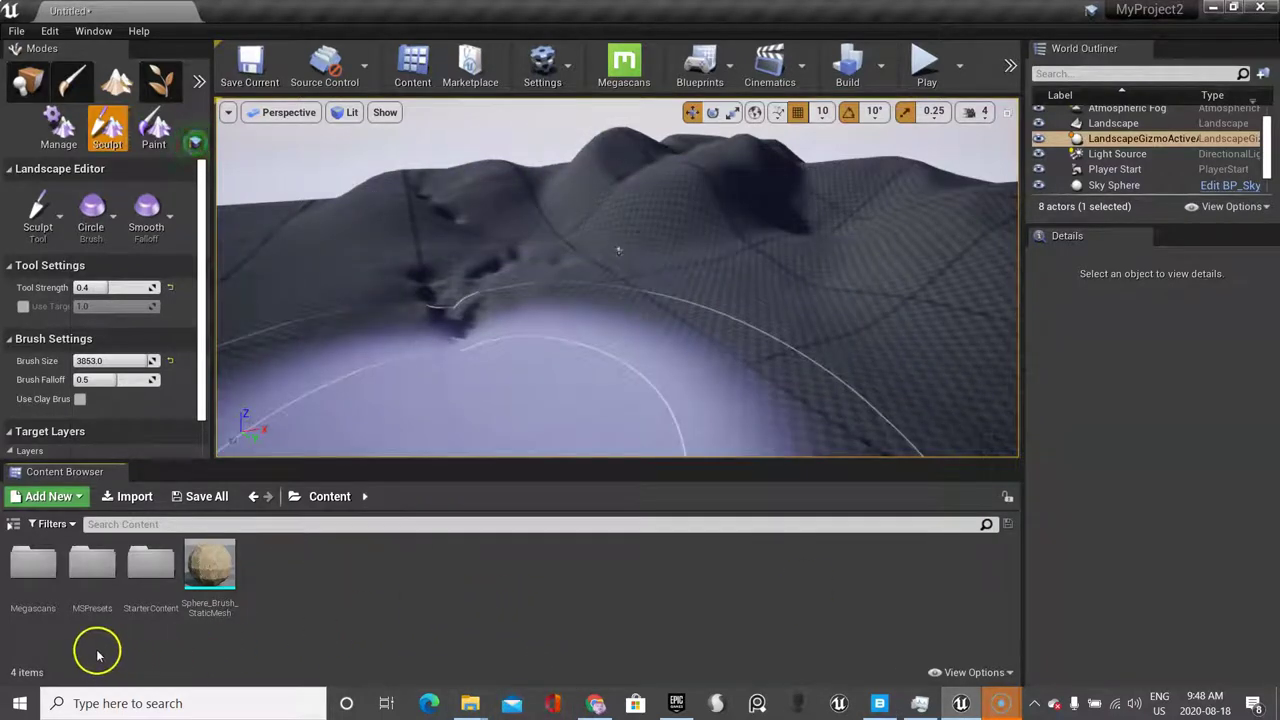
pyautogui.doubleClick(37, 583)
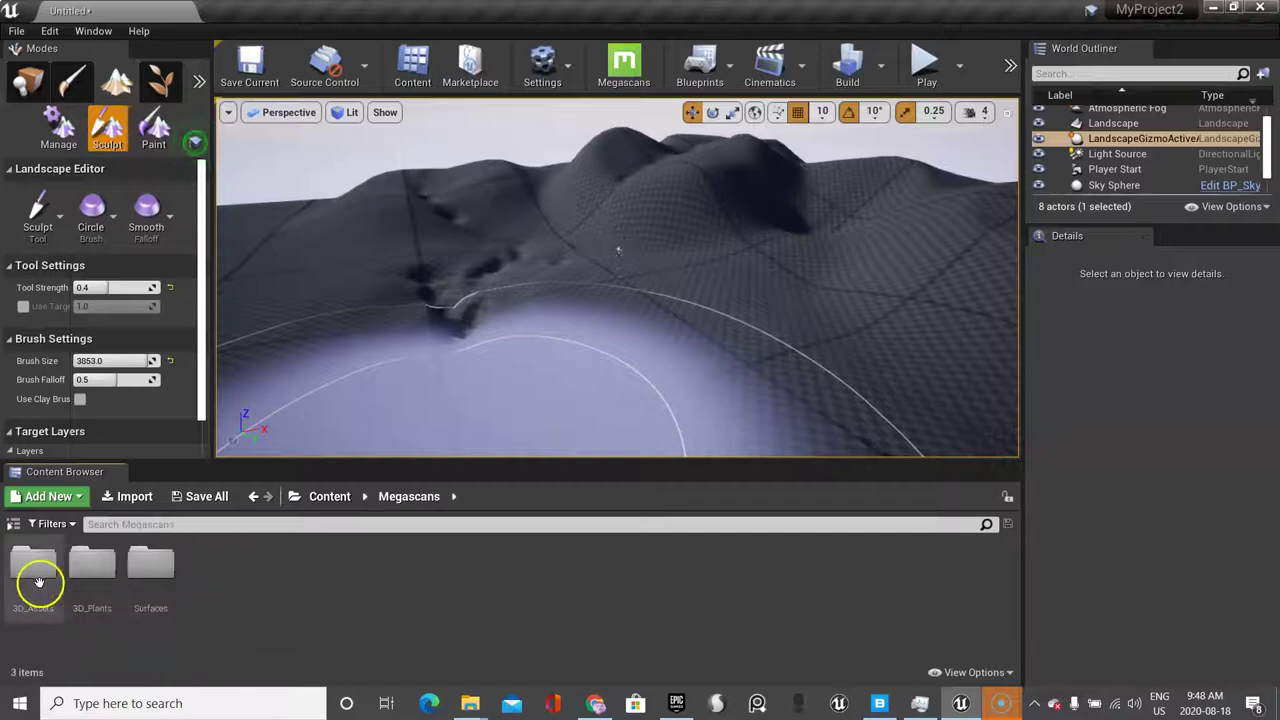
pyautogui.click(405, 497)
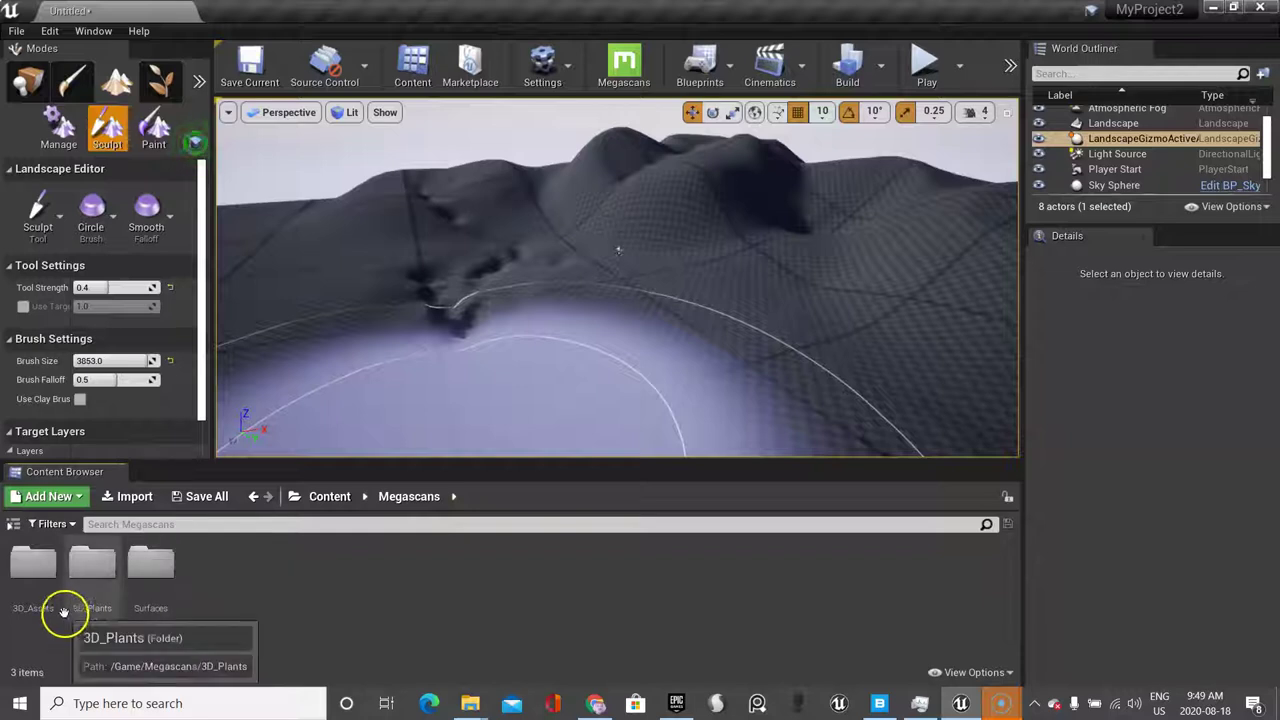
pyautogui.click(149, 571)
pyautogui.doubleClick(149, 571)
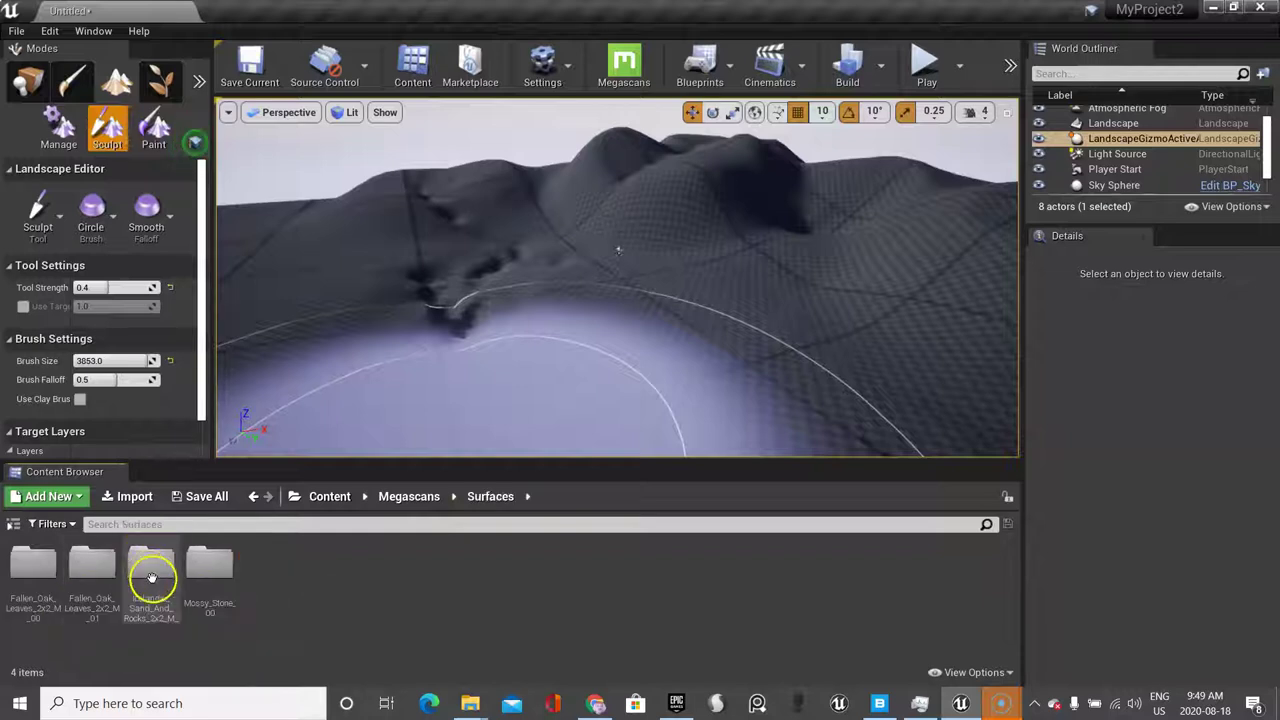
pyautogui.doubleClick(155, 568)
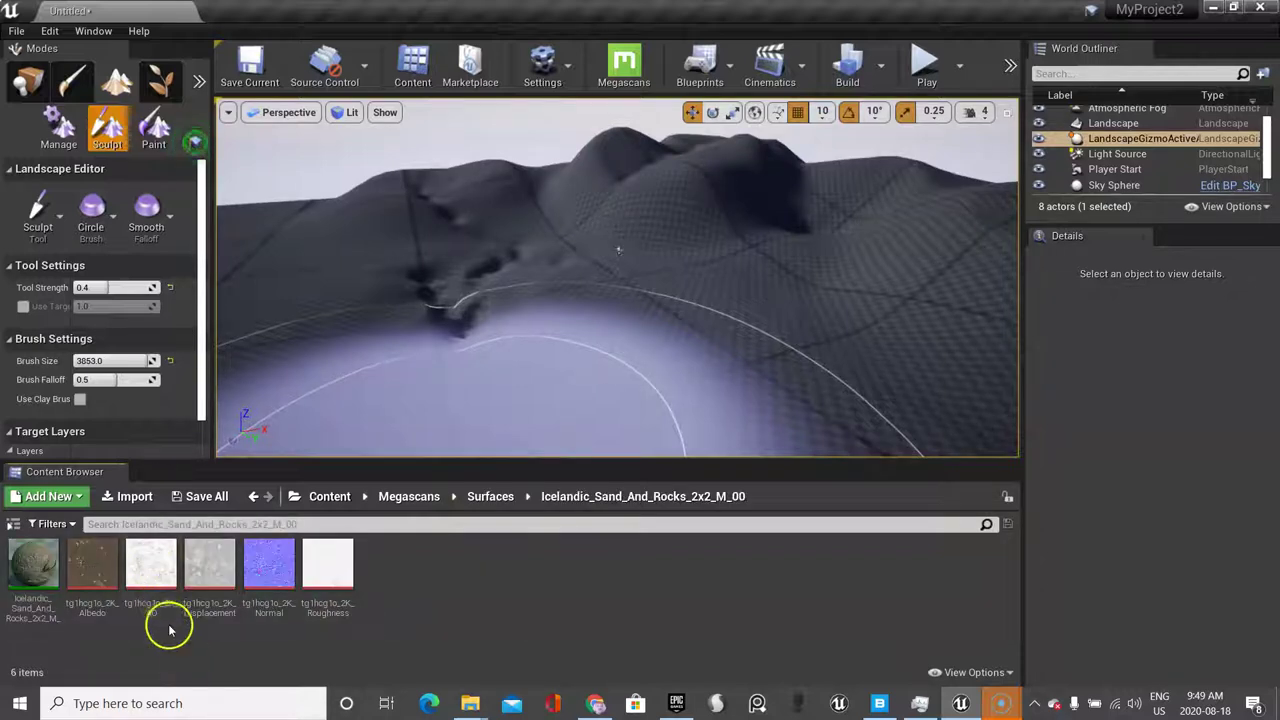
# Step: Drag the Icelandic sand material onto the landscape, sculpt the surface, and leave landscape mode
pyautogui.moveTo(38, 570); pyautogui.dragTo(491, 374)
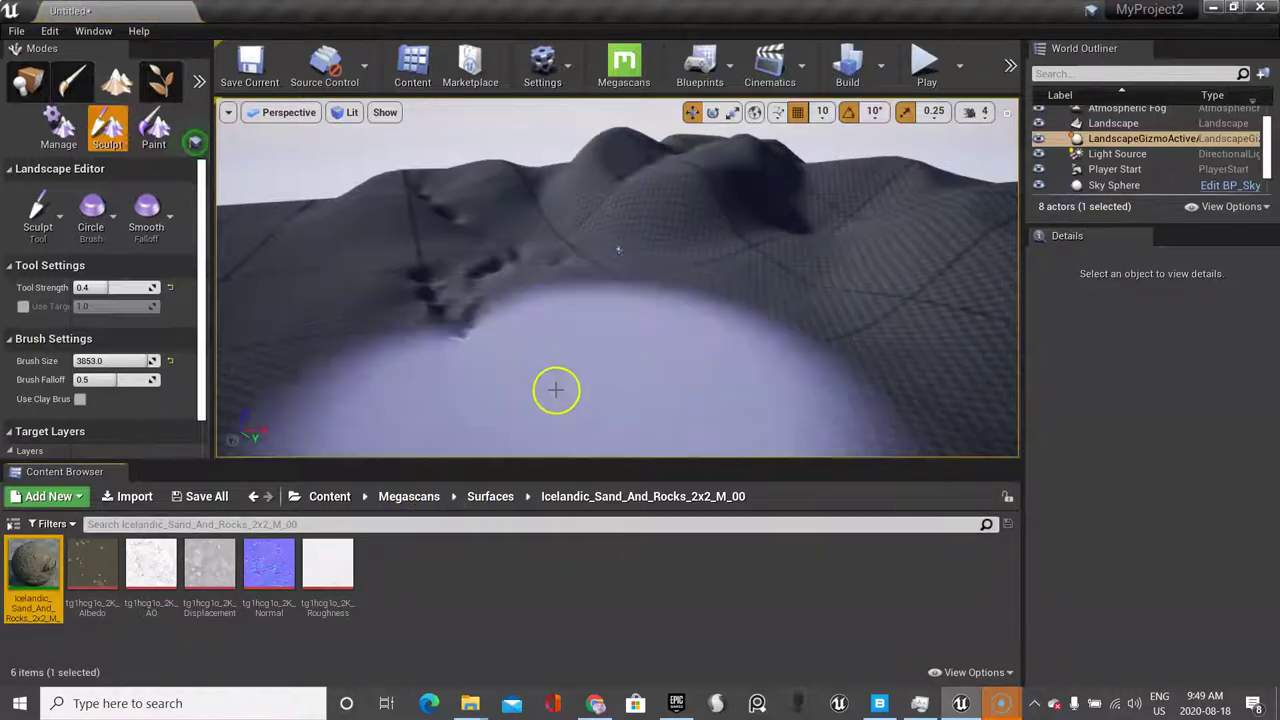
pyautogui.moveTo(584, 371); pyautogui.dragTo(716, 362)
pyautogui.hotkey('shift', '1')
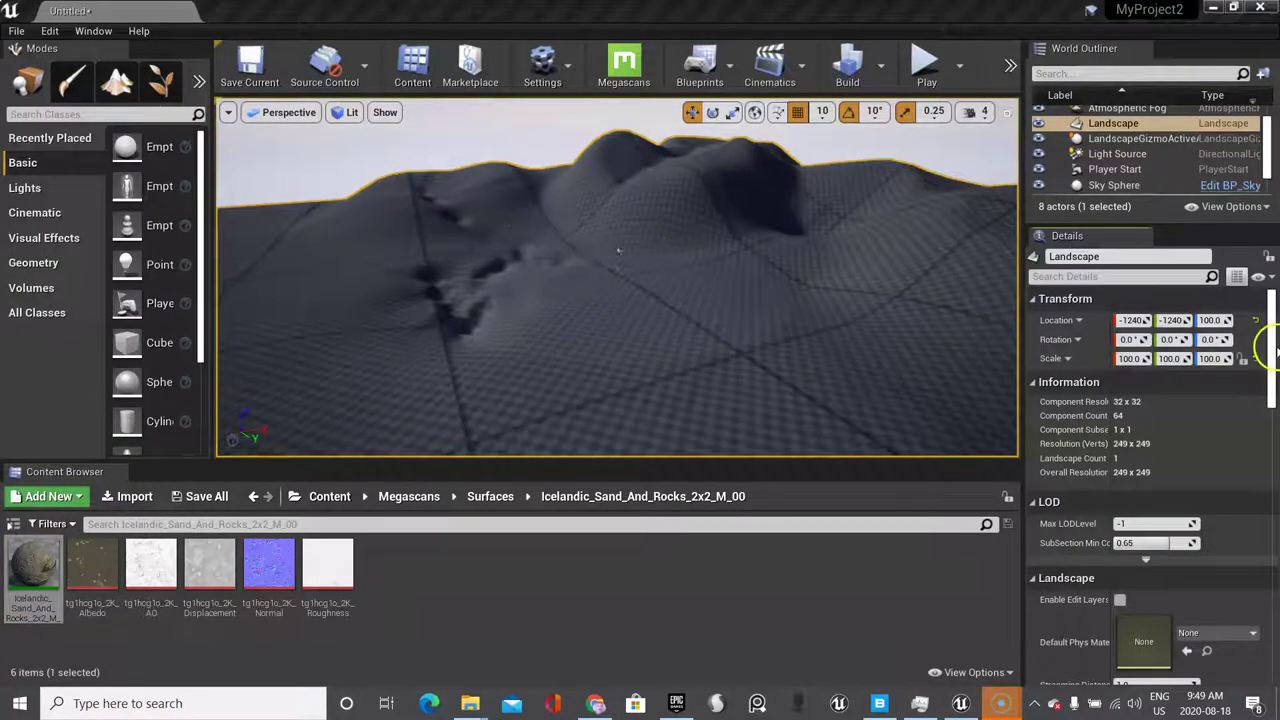
# Step: Select the Landscape, scroll Details to its Landscape section, and pick the Icelandic sand material instance
pyautogui.click(330, 150)
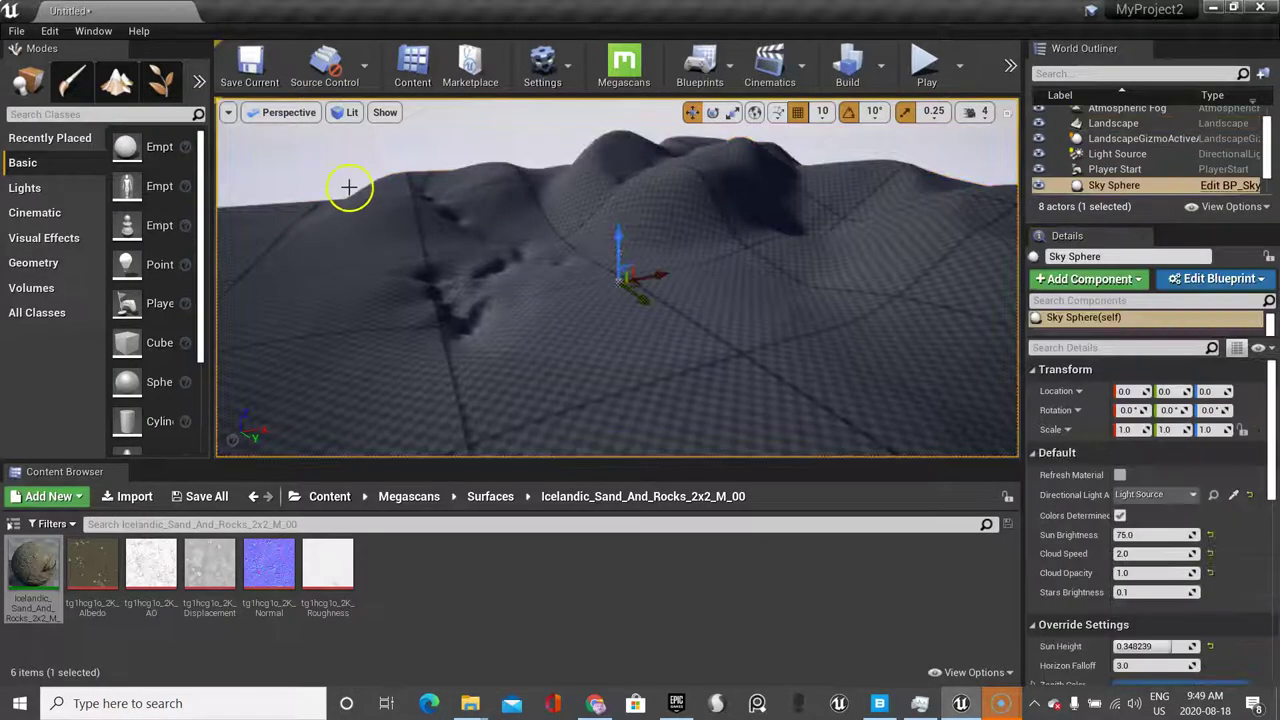
pyautogui.click(390, 194)
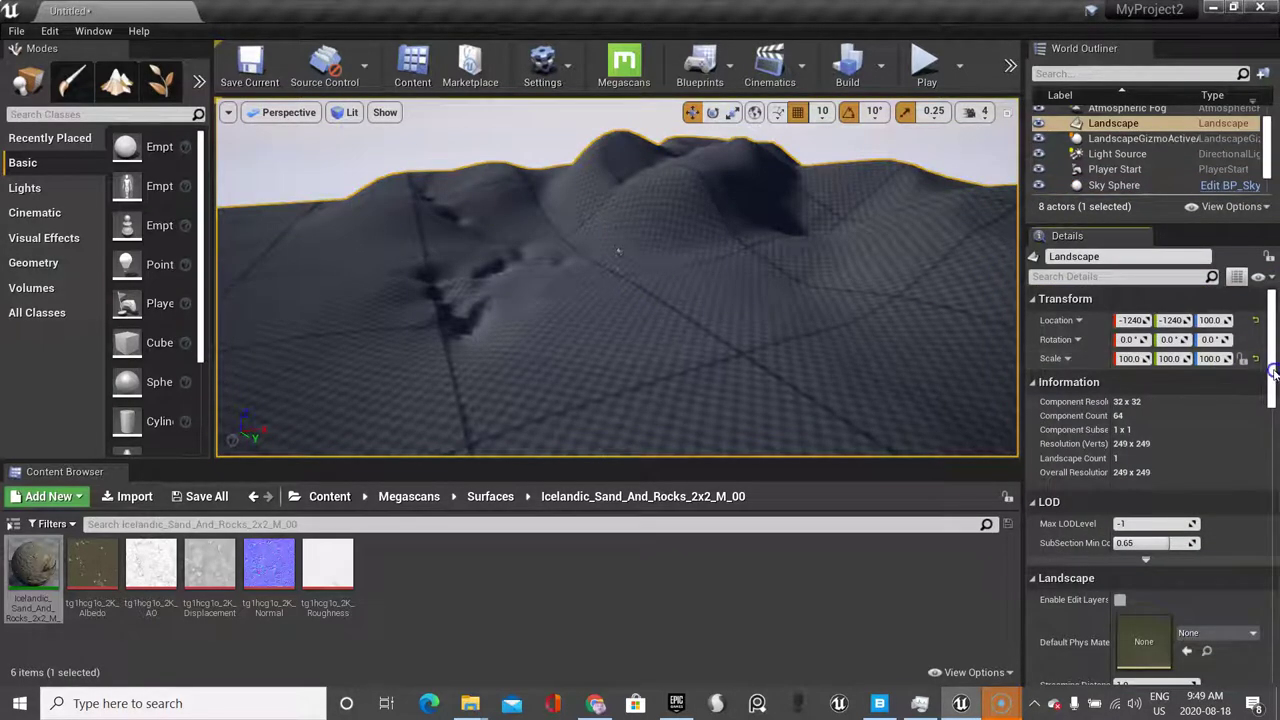
pyautogui.scroll(-5, 1273, 374)
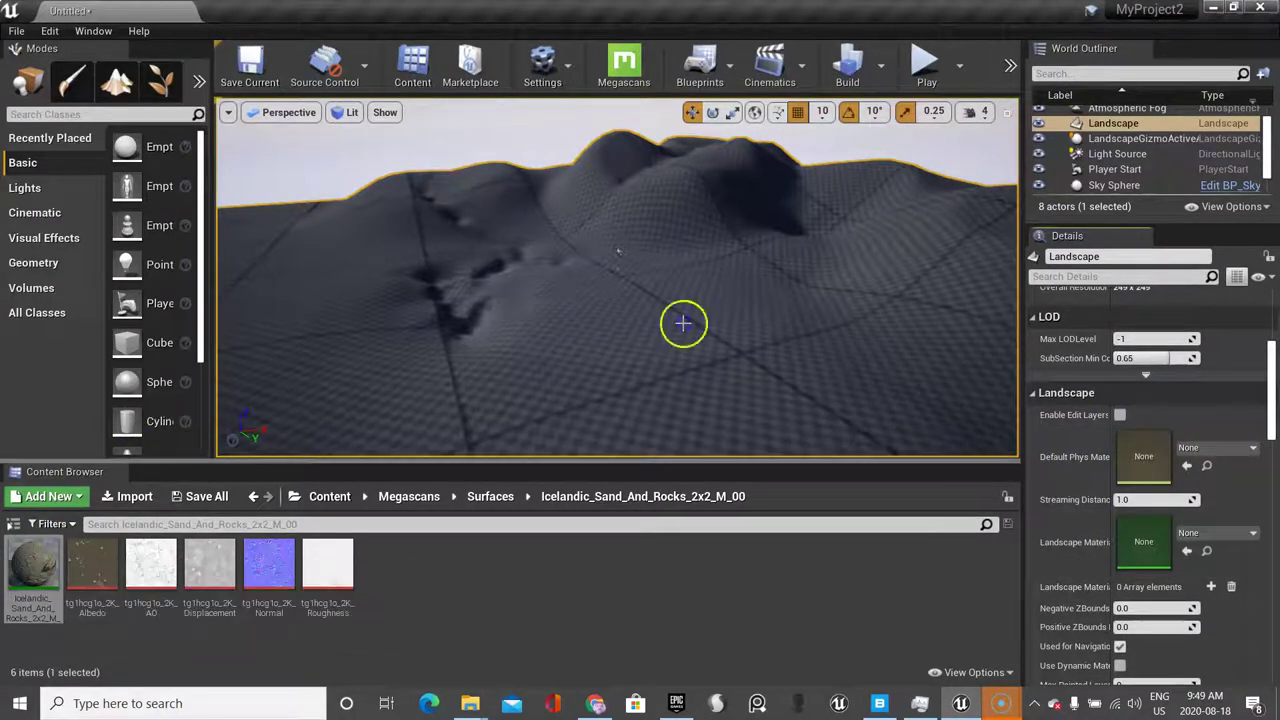
pyautogui.moveTo(36, 562); pyautogui.dragTo(577, 380)
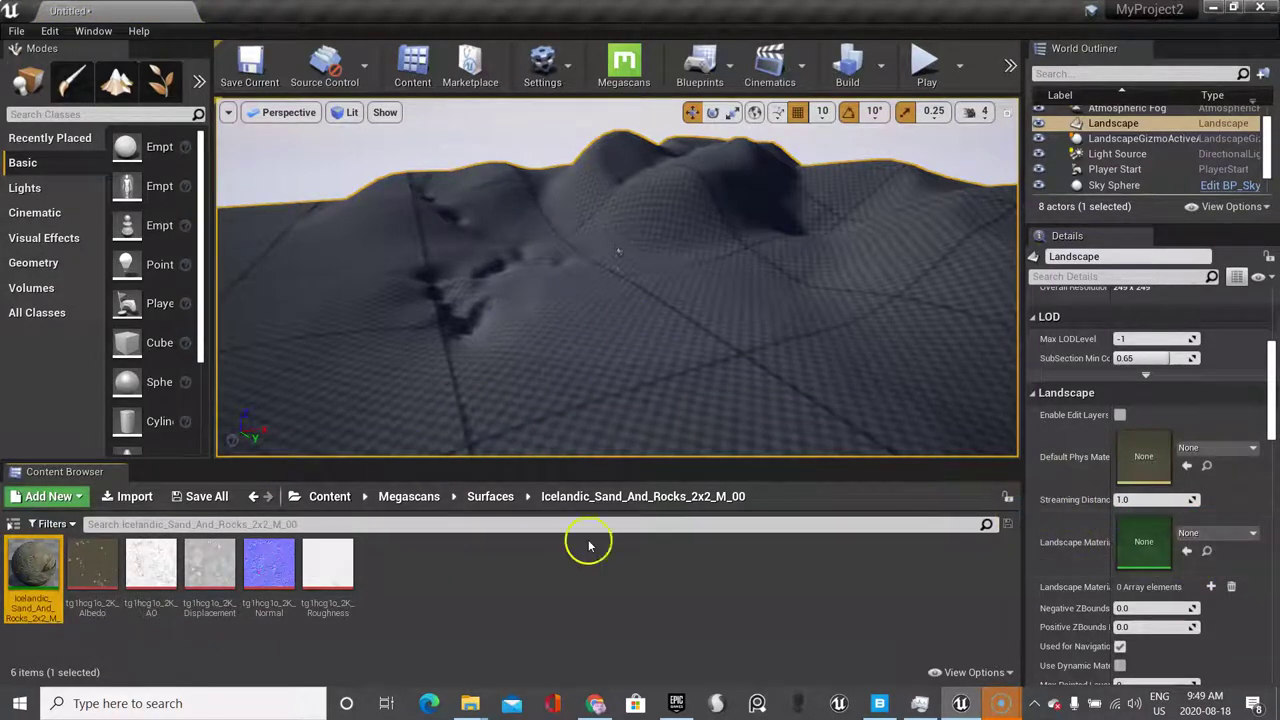
# Step: Assign the Icelandic_Sand_And_Rocks_2x2_M_00 instance as the Landscape Material and inspect the textured terrain
pyautogui.click(46, 562)
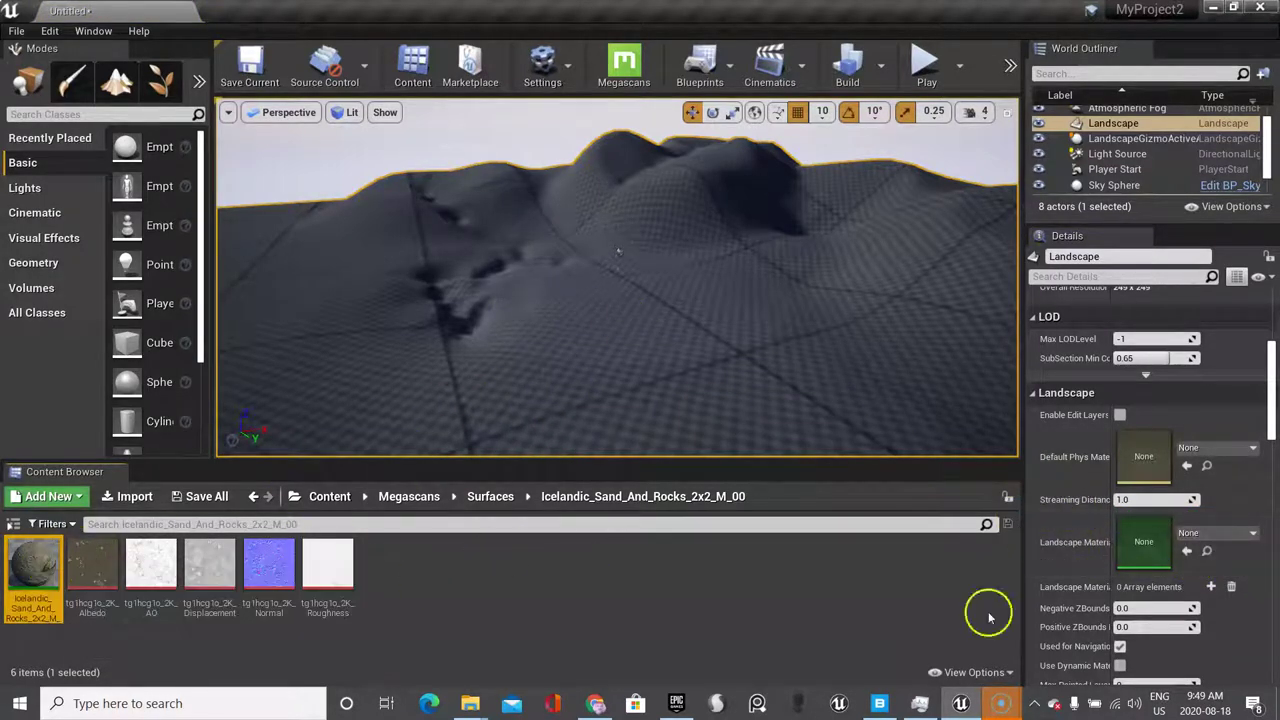
pyautogui.click(1187, 551)
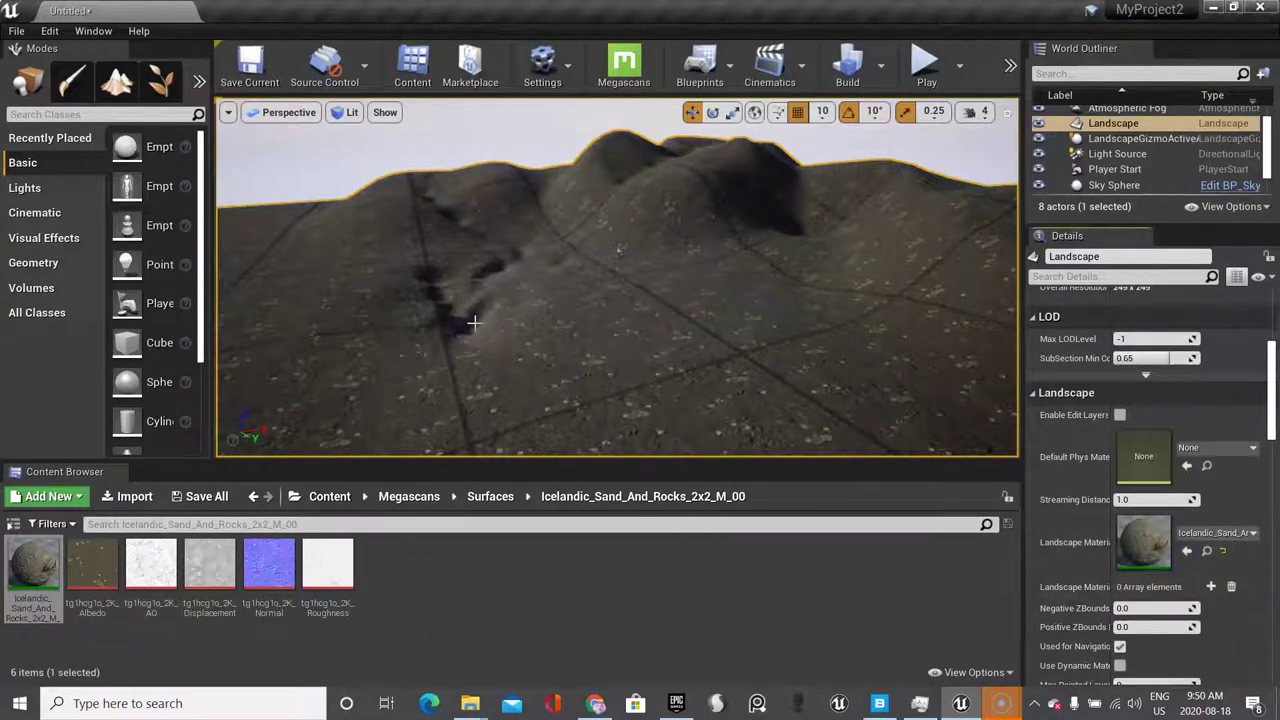
pyautogui.moveTo(474, 322)
pyautogui.mouseDown()
pyautogui.moveTo(513, 327)
pyautogui.moveTo(519, 247)
pyautogui.moveTo(722, 356)
pyautogui.moveTo(615, 321)
pyautogui.mouseUp()
pyautogui.moveTo(588, 377)
pyautogui.mouseDown()
pyautogui.moveTo(673, 365)
pyautogui.moveTo(649, 293)
pyautogui.moveTo(399, 242)
pyautogui.moveTo(458, 406)
pyautogui.moveTo(564, 321)
pyautogui.moveTo(555, 373)
pyautogui.moveTo(492, 414)
pyautogui.moveTo(265, 308)
pyautogui.moveTo(624, 266)
pyautogui.mouseUp()
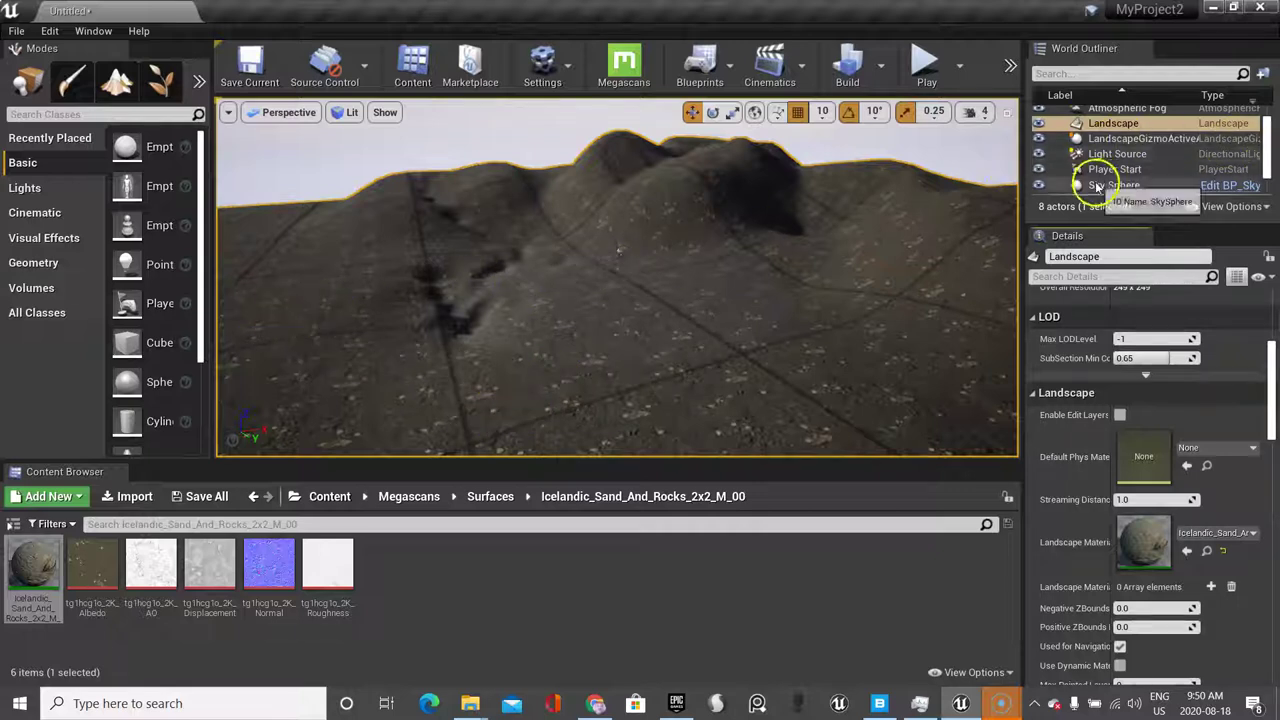
pyautogui.scroll(1, 1150, 160)
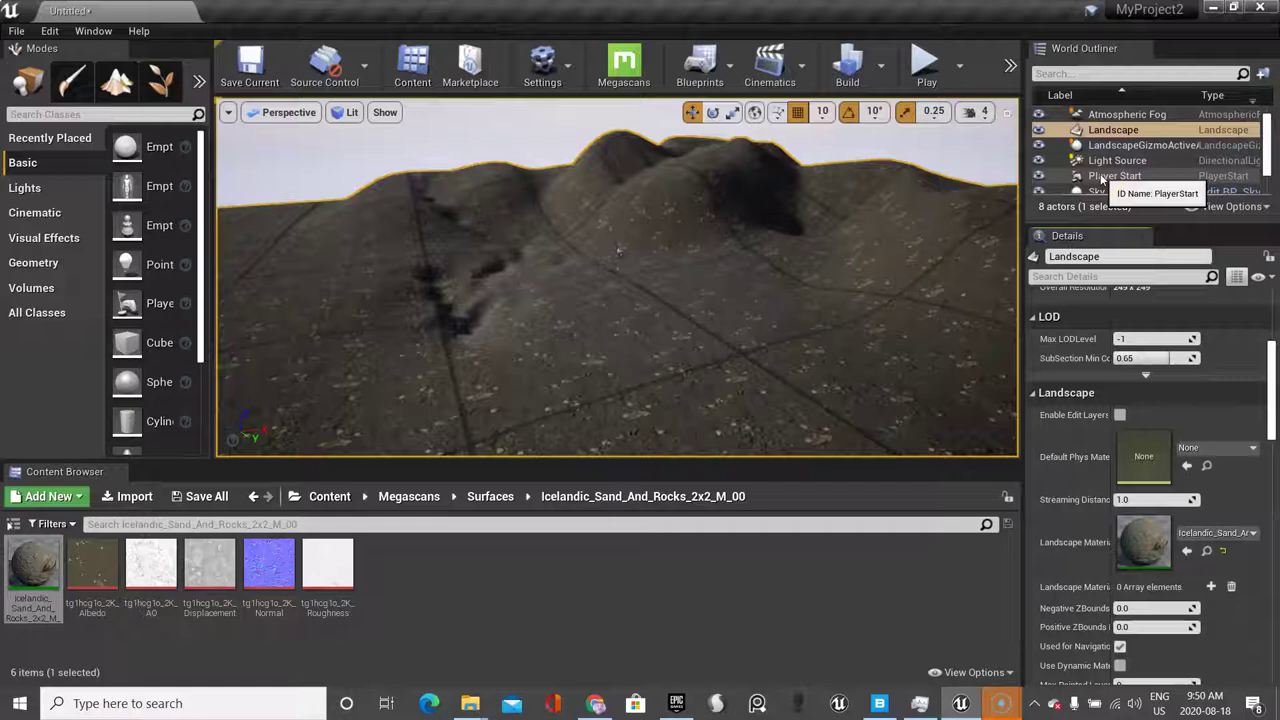
# Step: Focus the Player Start, raise it along Z above the sand, and orbit to view the hillside
pyautogui.click(1131, 177)
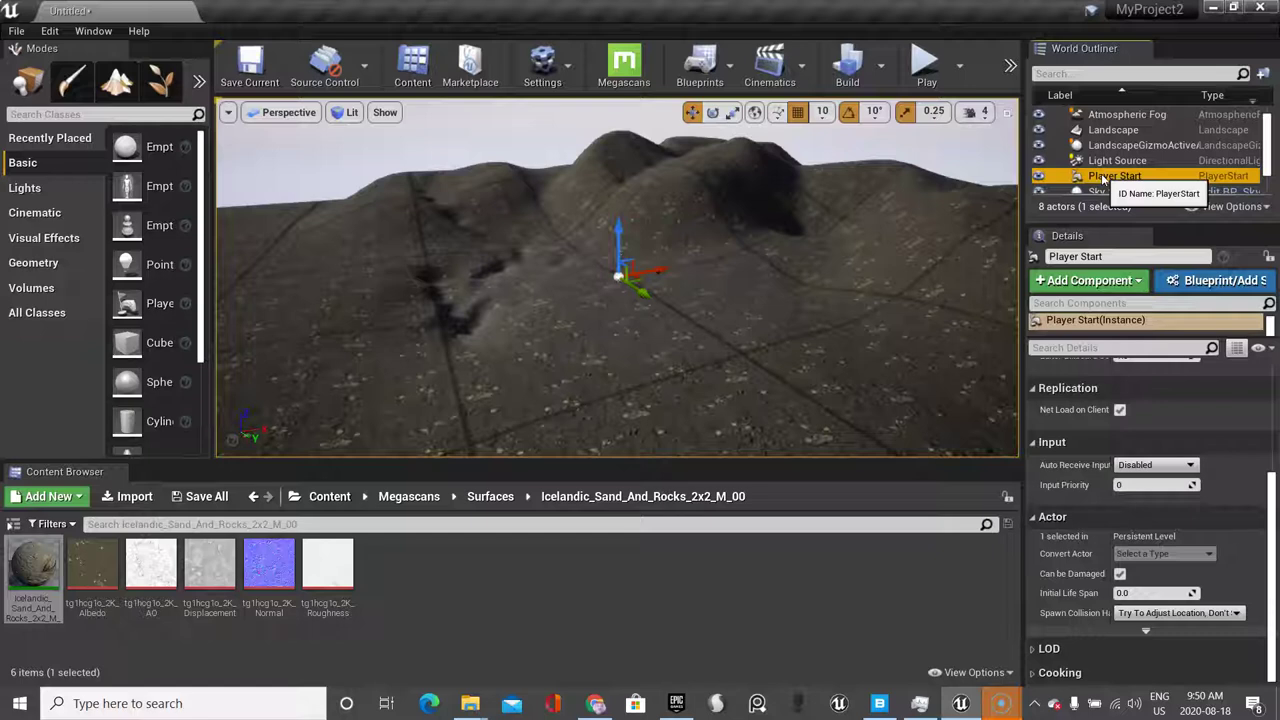
pyautogui.doubleClick(1113, 177)
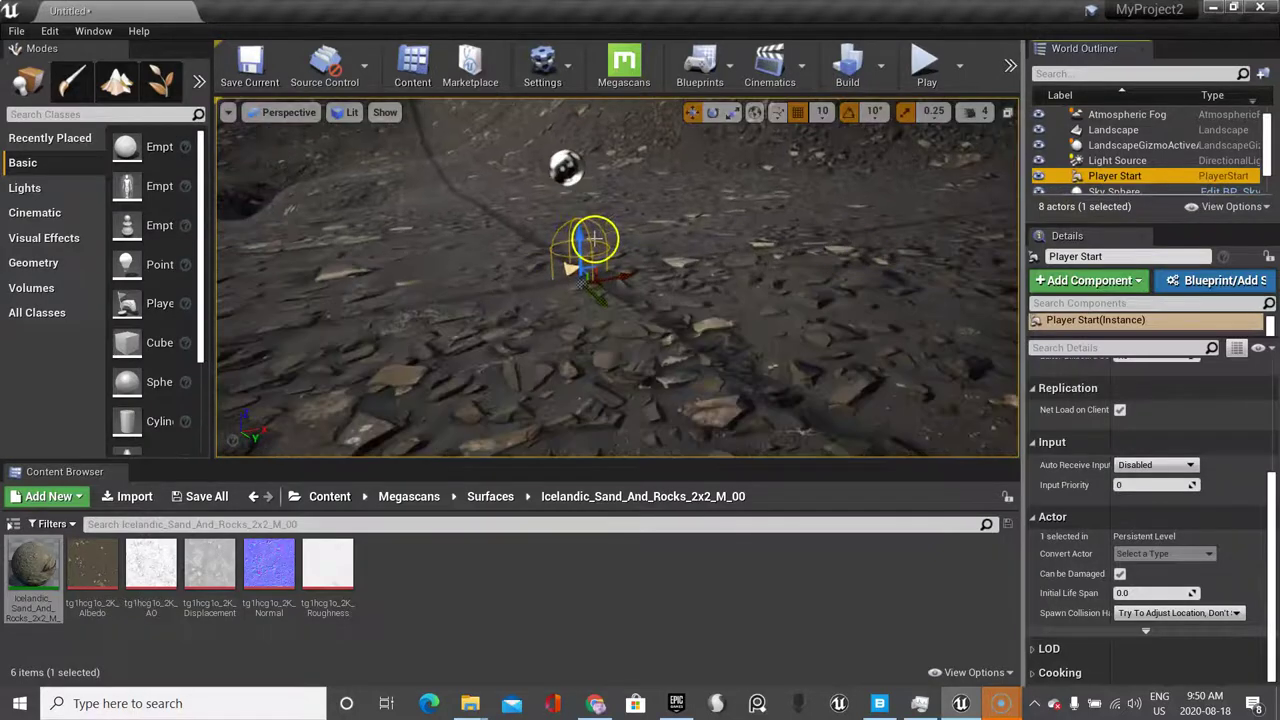
pyautogui.moveTo(593, 238); pyautogui.dragTo(607, 102)
pyautogui.scroll(-5, 620, 223)
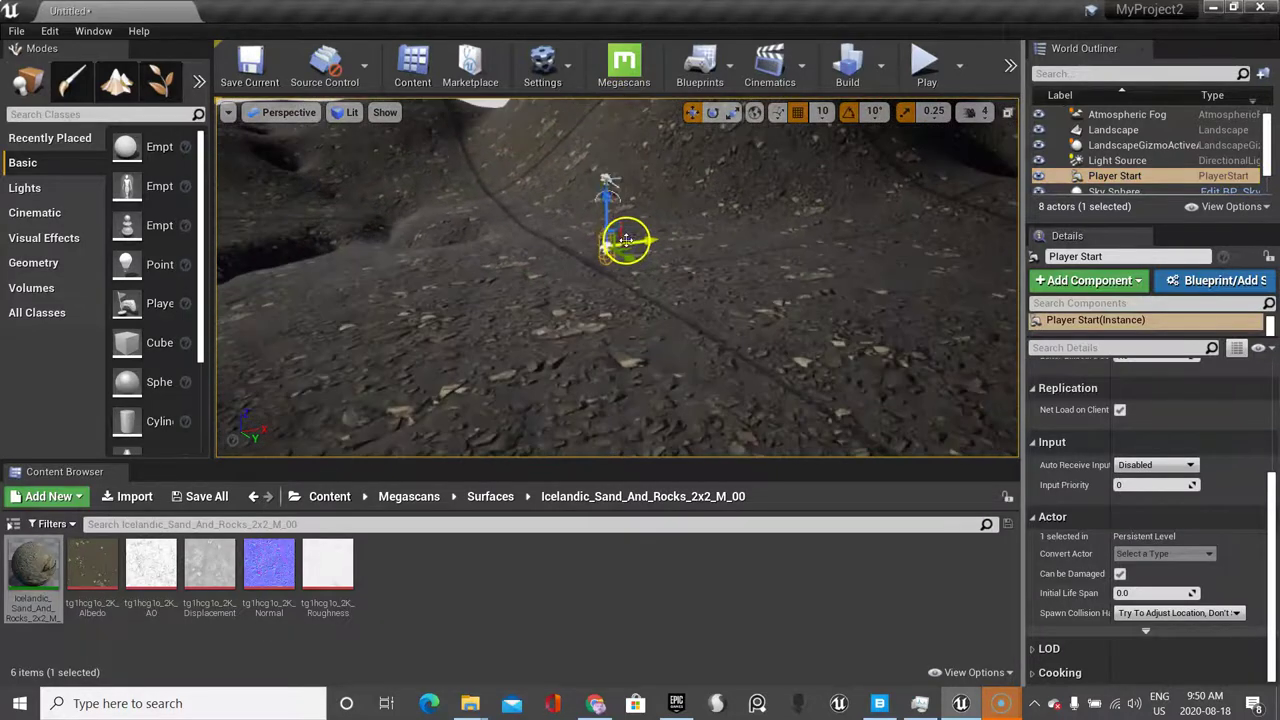
pyautogui.keyDown('alt'); pyautogui.moveTo(625, 240); pyautogui.dragTo(605, 207); pyautogui.keyUp('alt')
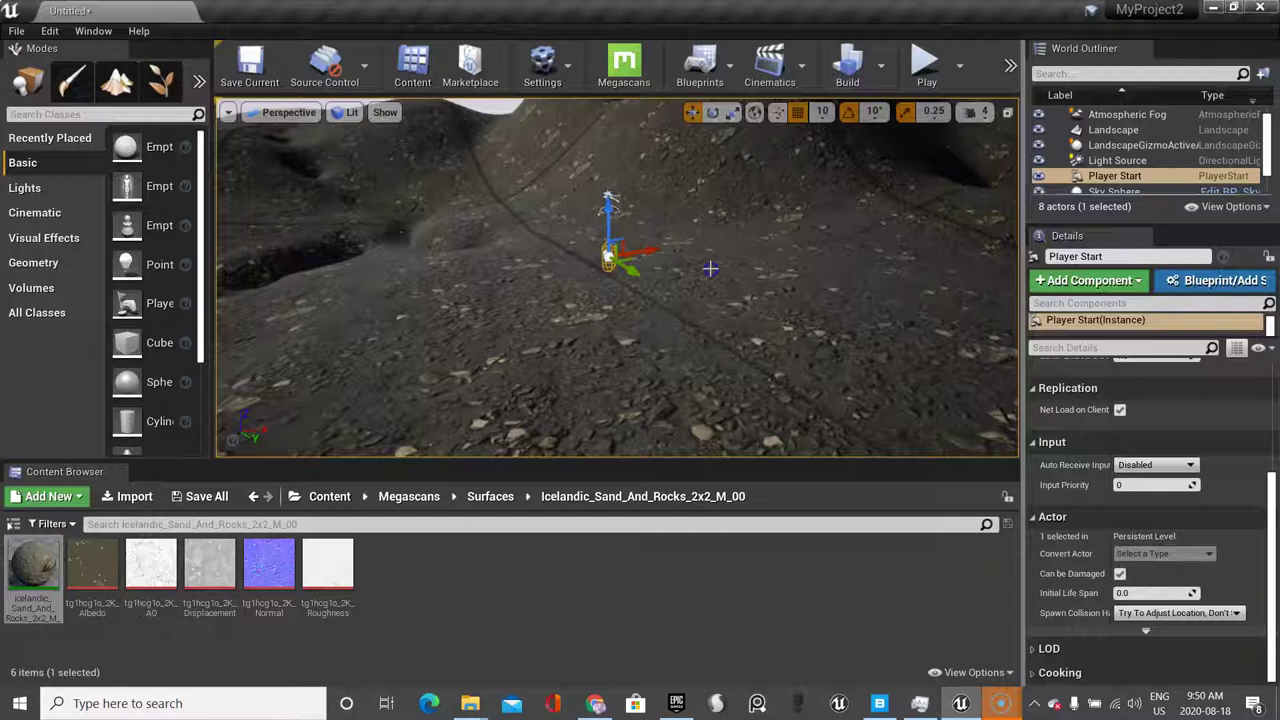
pyautogui.moveTo(610, 198)
pyautogui.keyDown('alt'); pyautogui.mouseDown()
pyautogui.moveTo(655, 197)
pyautogui.moveTo(633, 199)
pyautogui.mouseUp(); pyautogui.keyUp('alt')
pyautogui.moveTo(634, 251); pyautogui.dragTo(611, 215)
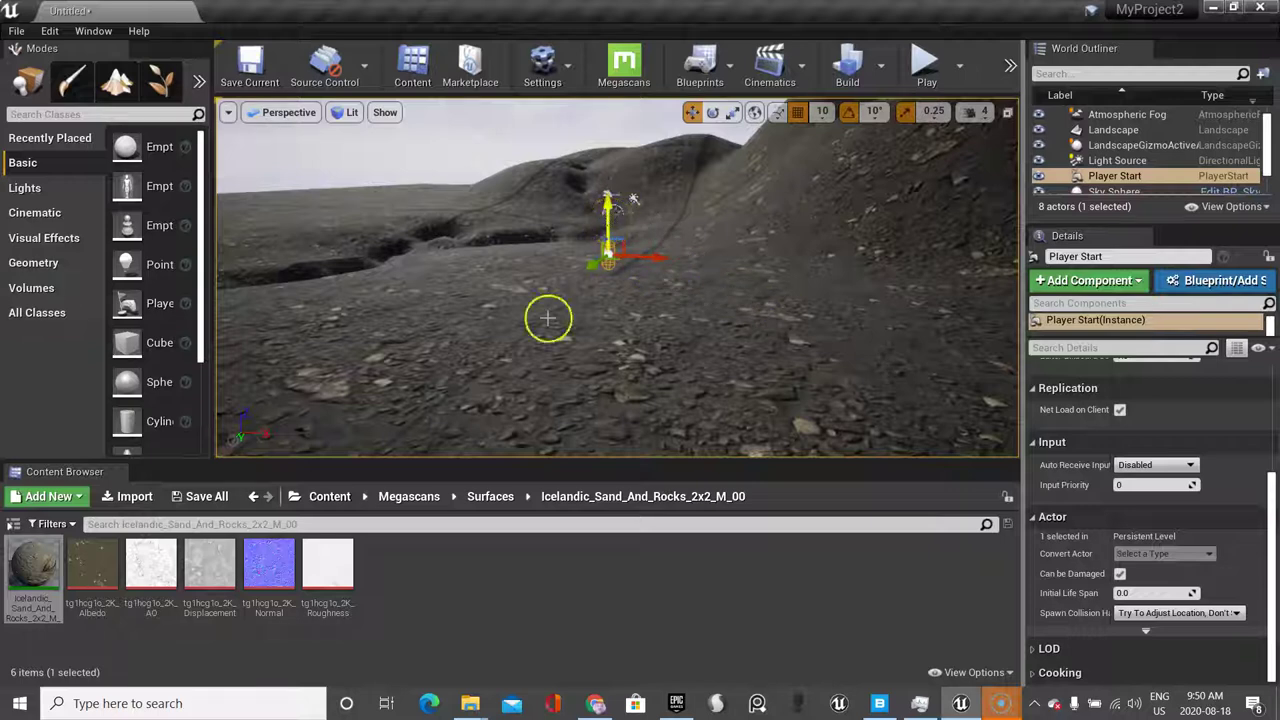
# Step: Go back to the Megascans folder in the Content Browser, listing 3D_Assets, 3D_Plants and Surfaces
pyautogui.click(408, 497)
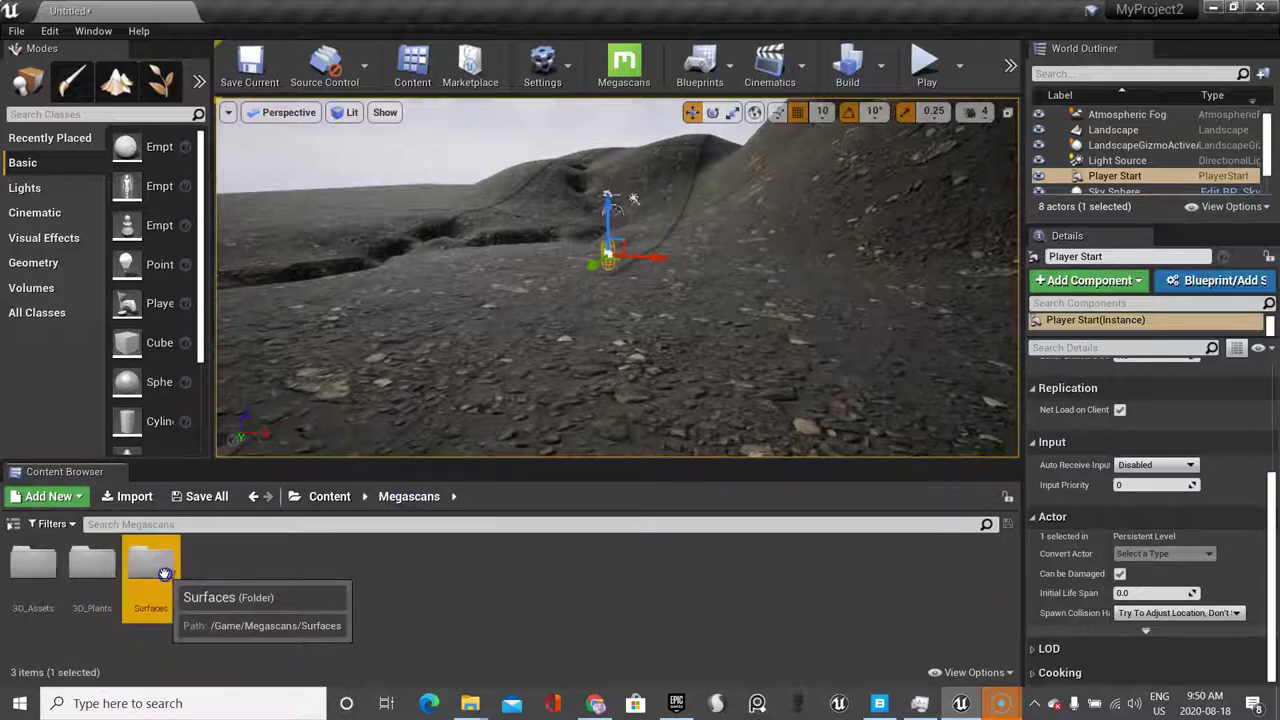
pyautogui.doubleClick(163, 570)
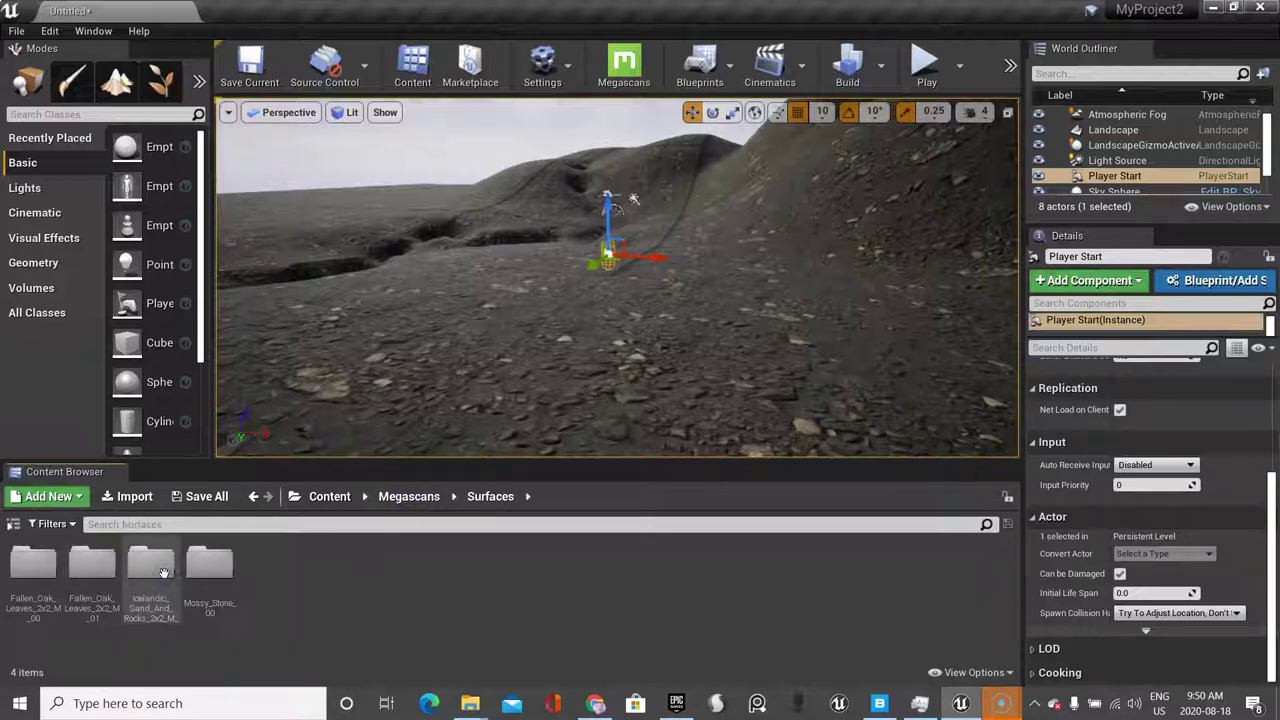
pyautogui.click(408, 496)
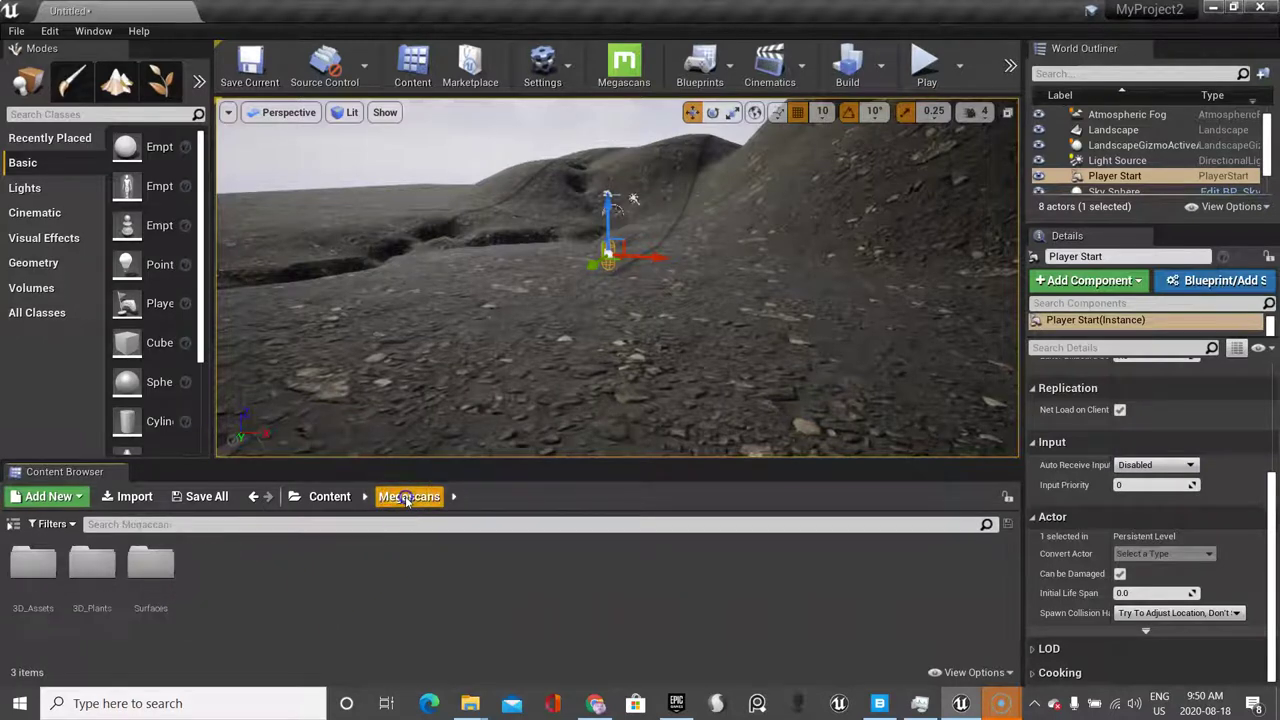
# Step: Drag ufhoagrfa_LOD0 from 3D_Assets > Old_Stone_Well_01 into the level and settle it on the slope
pyautogui.doubleClick(37, 583)
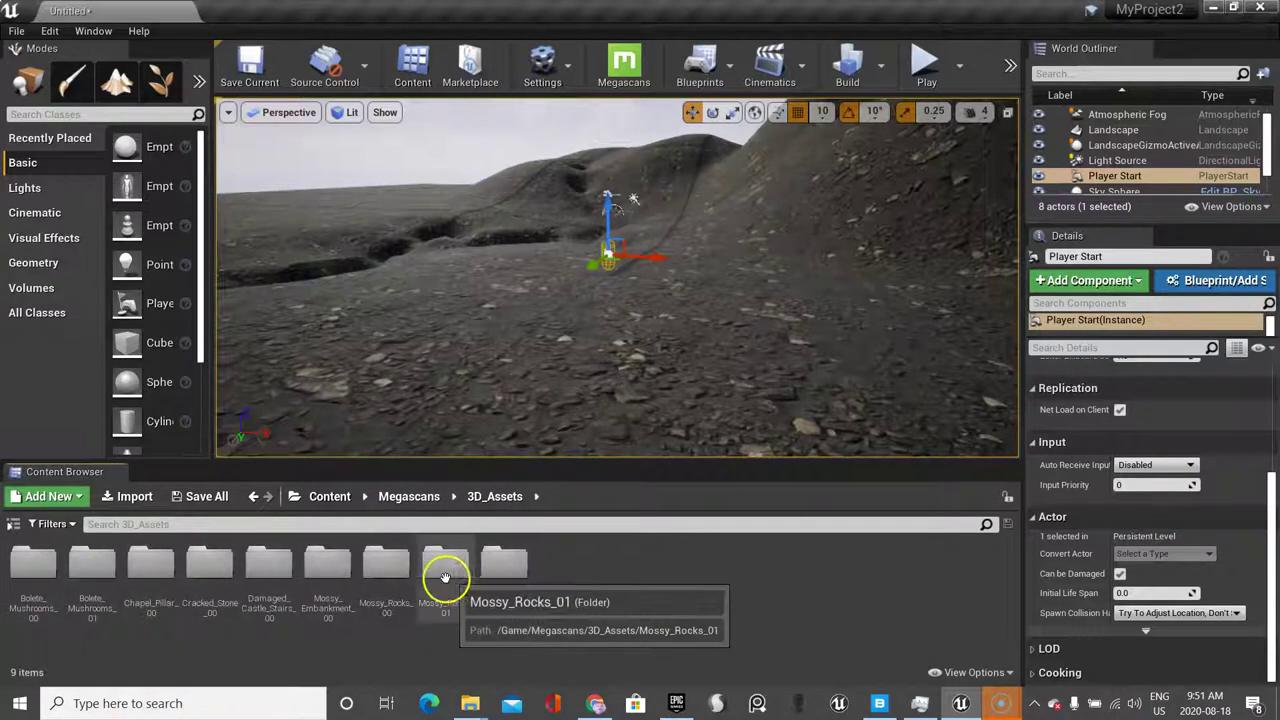
pyautogui.doubleClick(491, 577)
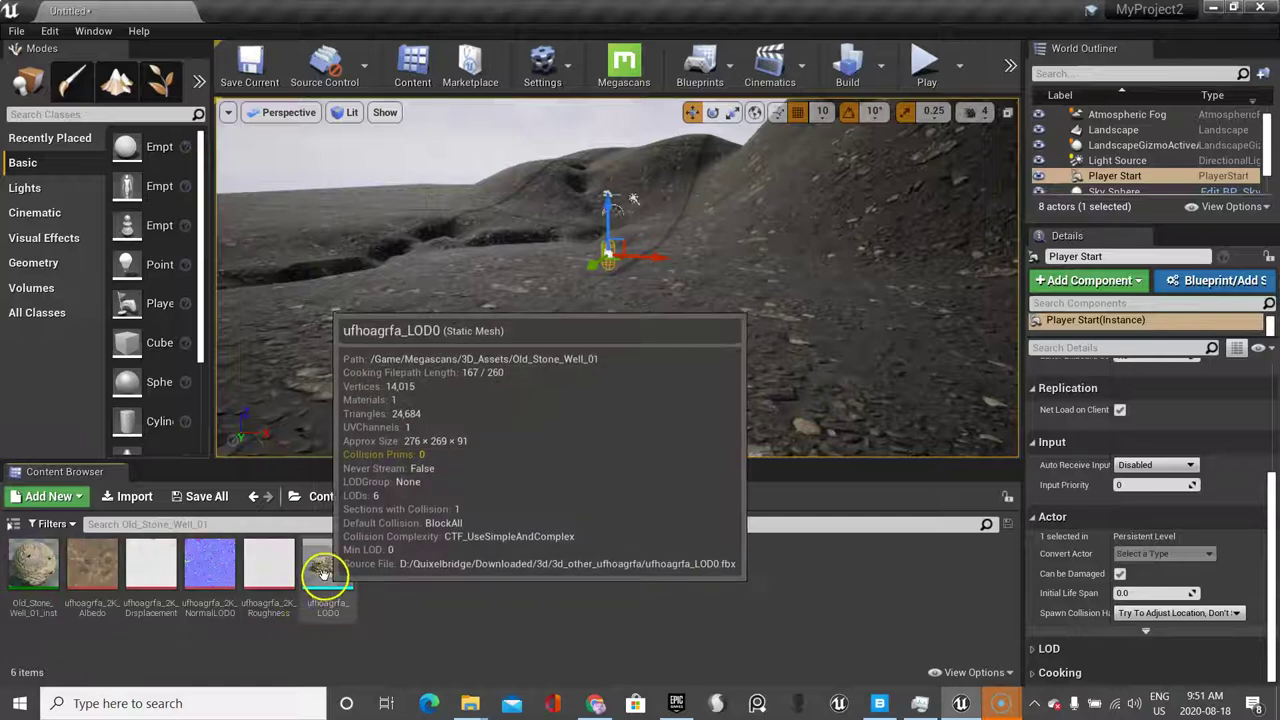
pyautogui.moveTo(323, 572); pyautogui.dragTo(583, 294)
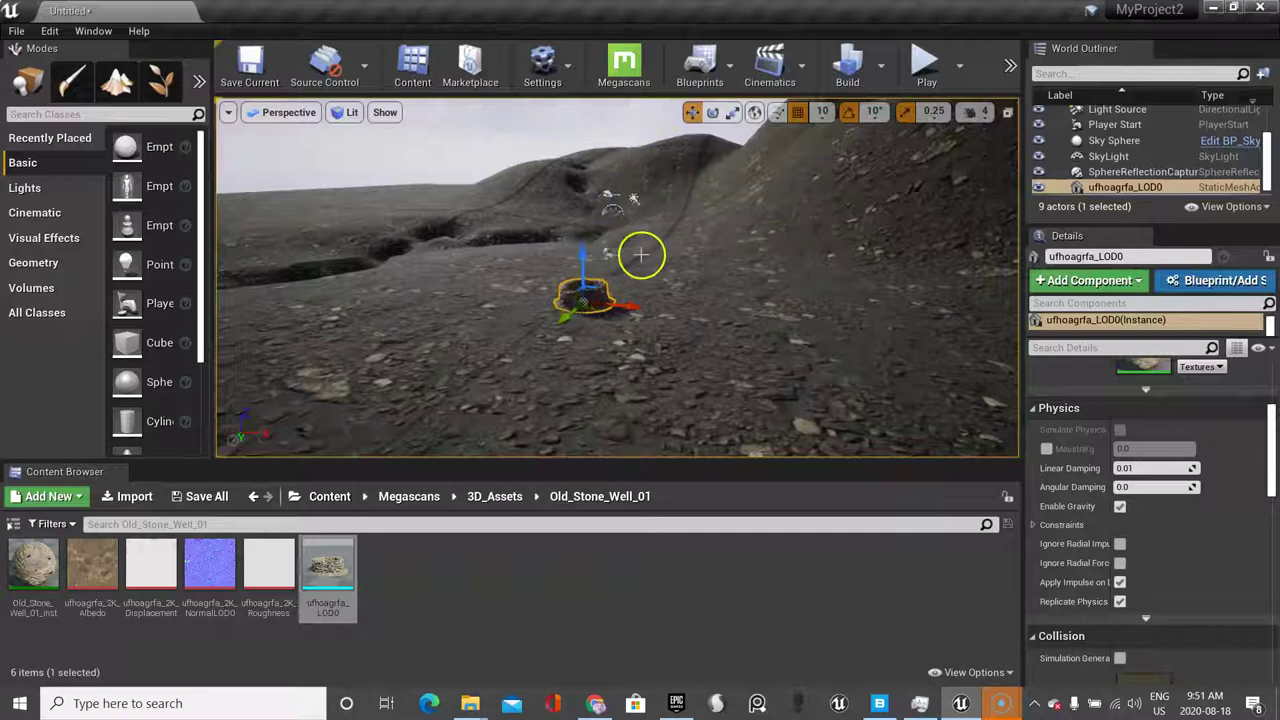
pyautogui.moveTo(622, 300); pyautogui.dragTo(592, 297)
pyautogui.moveTo(606, 229); pyautogui.dragTo(617, 291)
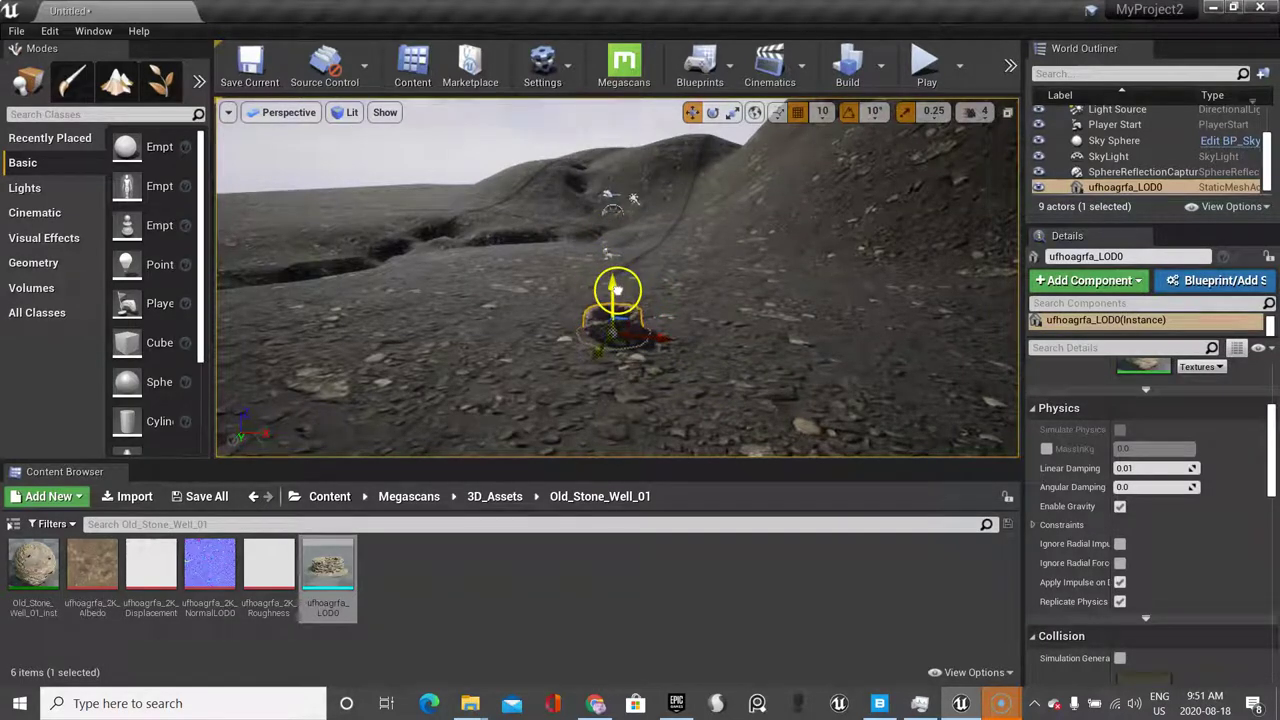
pyautogui.press('f')
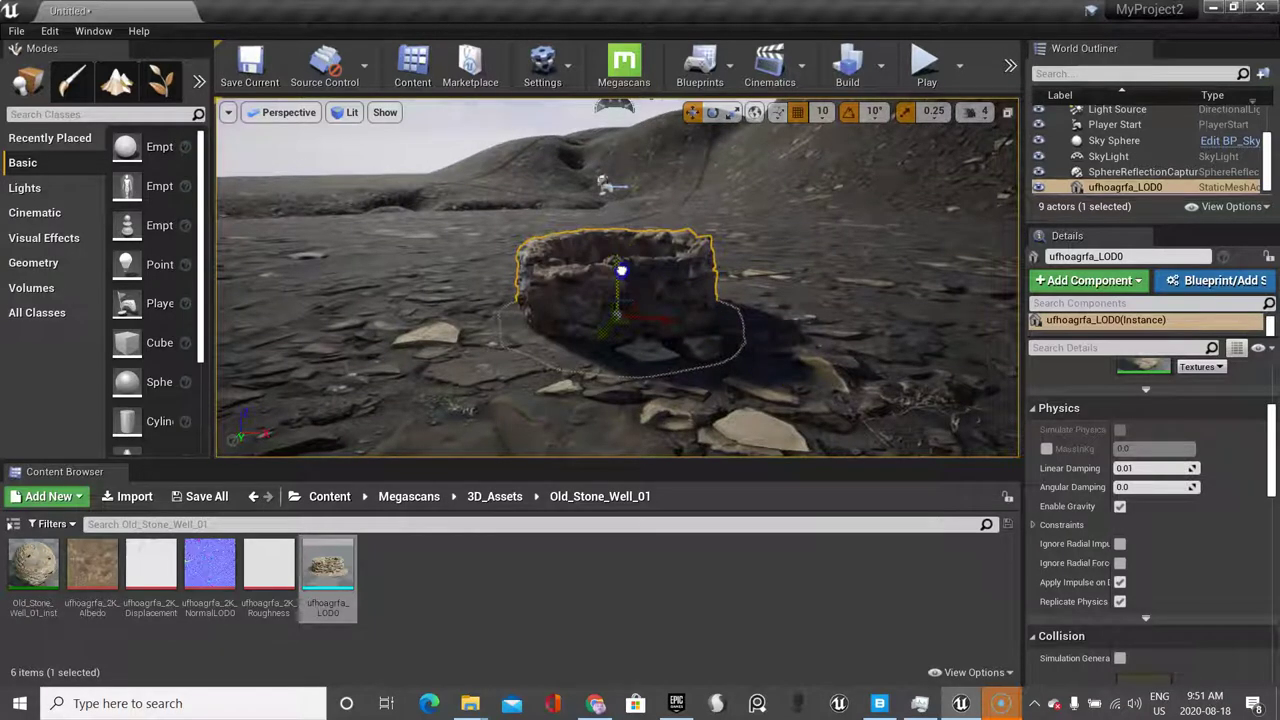
pyautogui.click(762, 279)
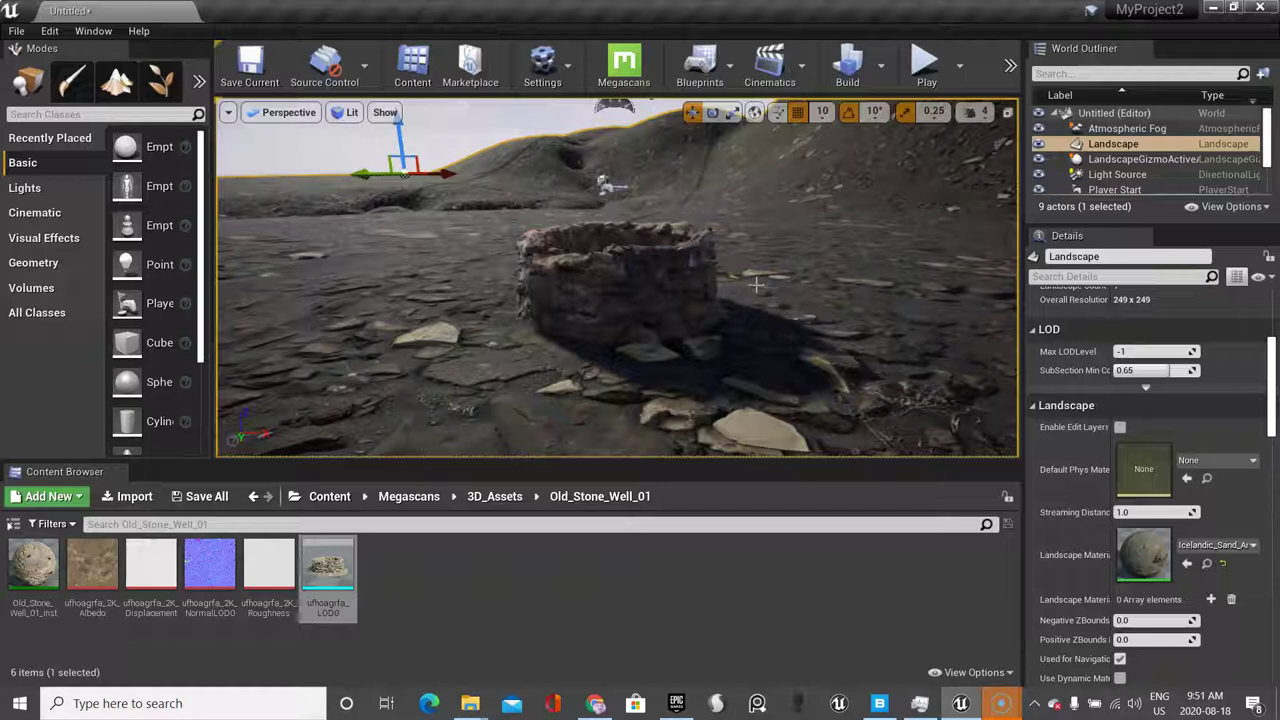
pyautogui.click(680, 295)
pyautogui.press('e')
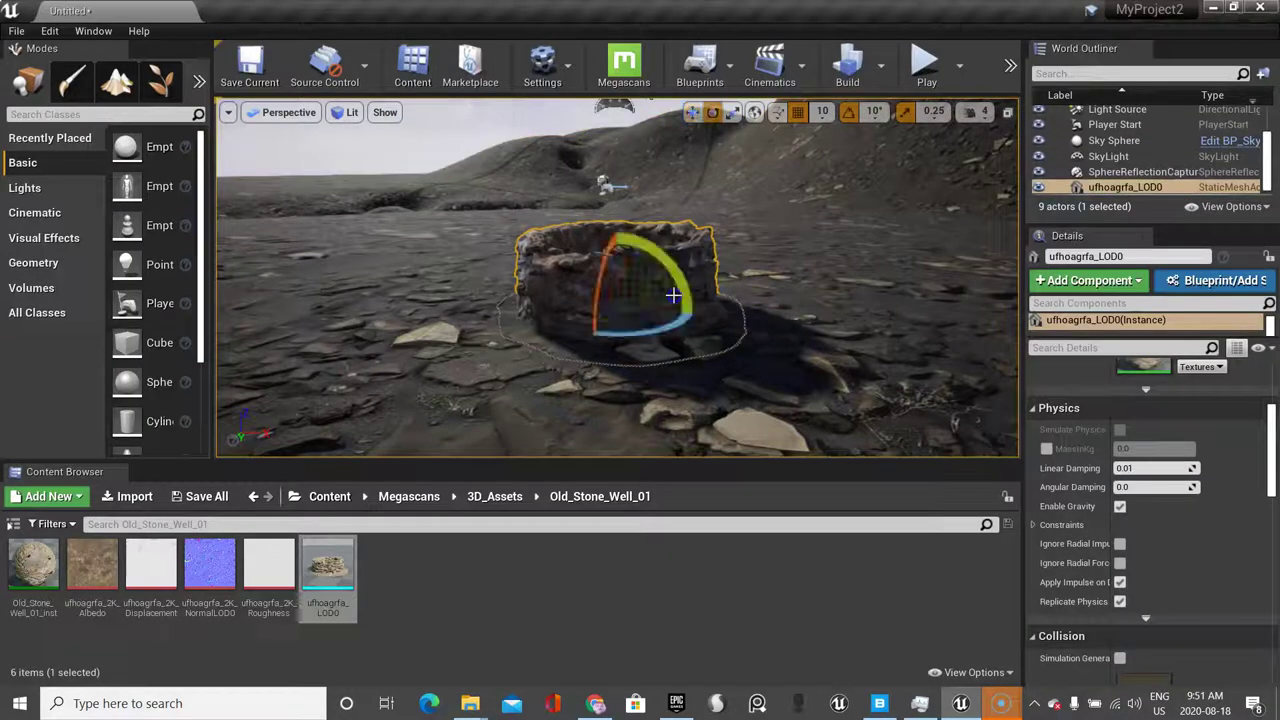
pyautogui.press('r')
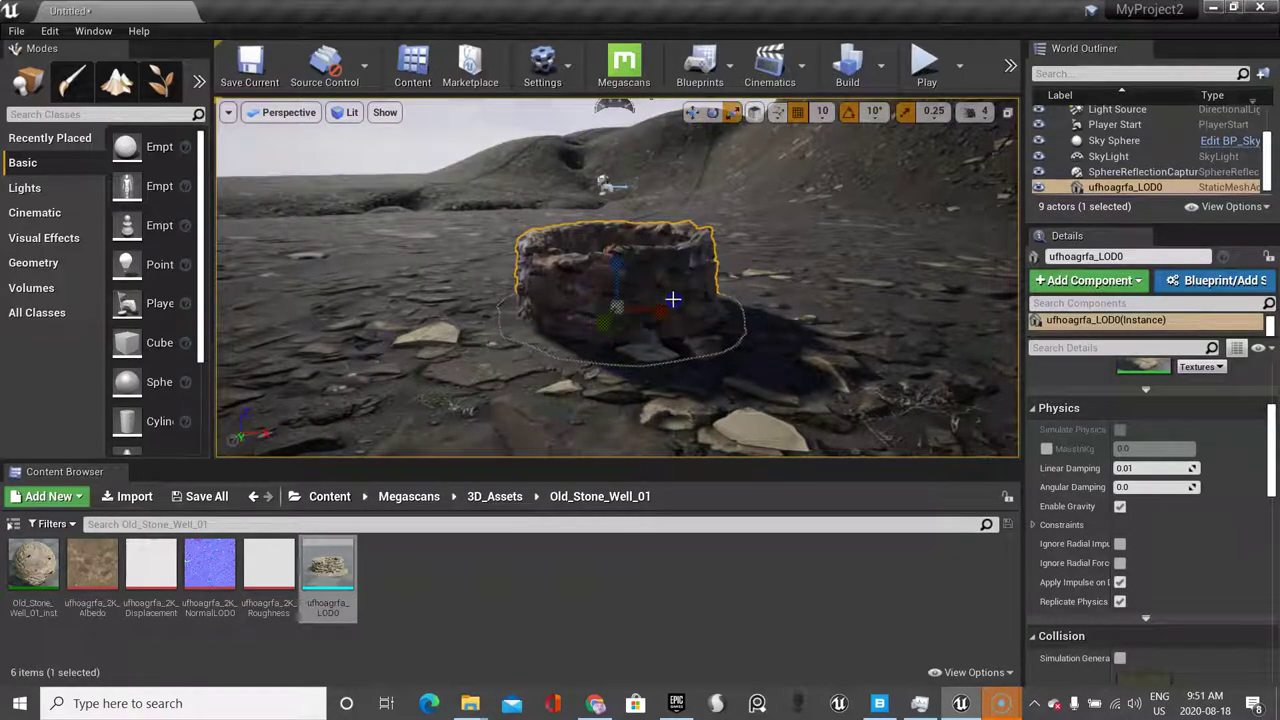
pyautogui.press('w')
pyautogui.press('e')
pyautogui.press('r')
pyautogui.click(692, 112)
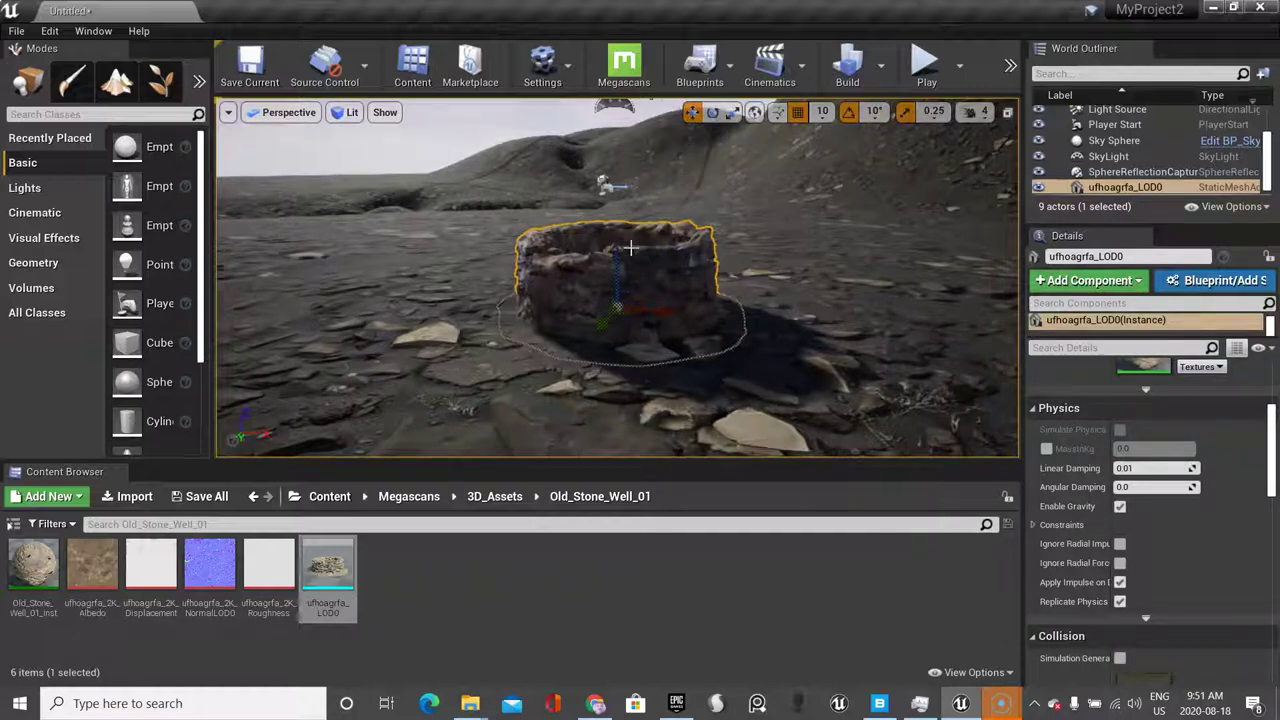
pyautogui.press('e')
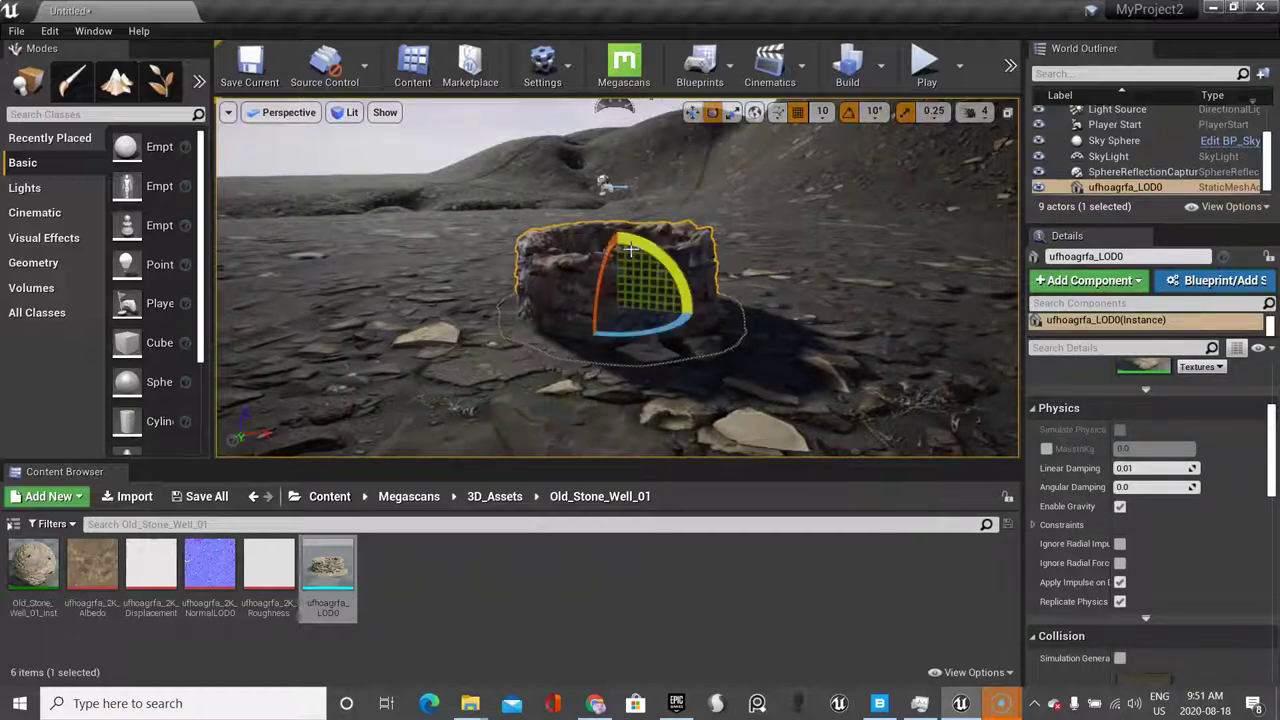
pyautogui.moveTo(595, 322)
pyautogui.mouseDown()
pyautogui.moveTo(582, 330)
pyautogui.moveTo(633, 333)
pyautogui.moveTo(611, 333)
pyautogui.mouseUp()
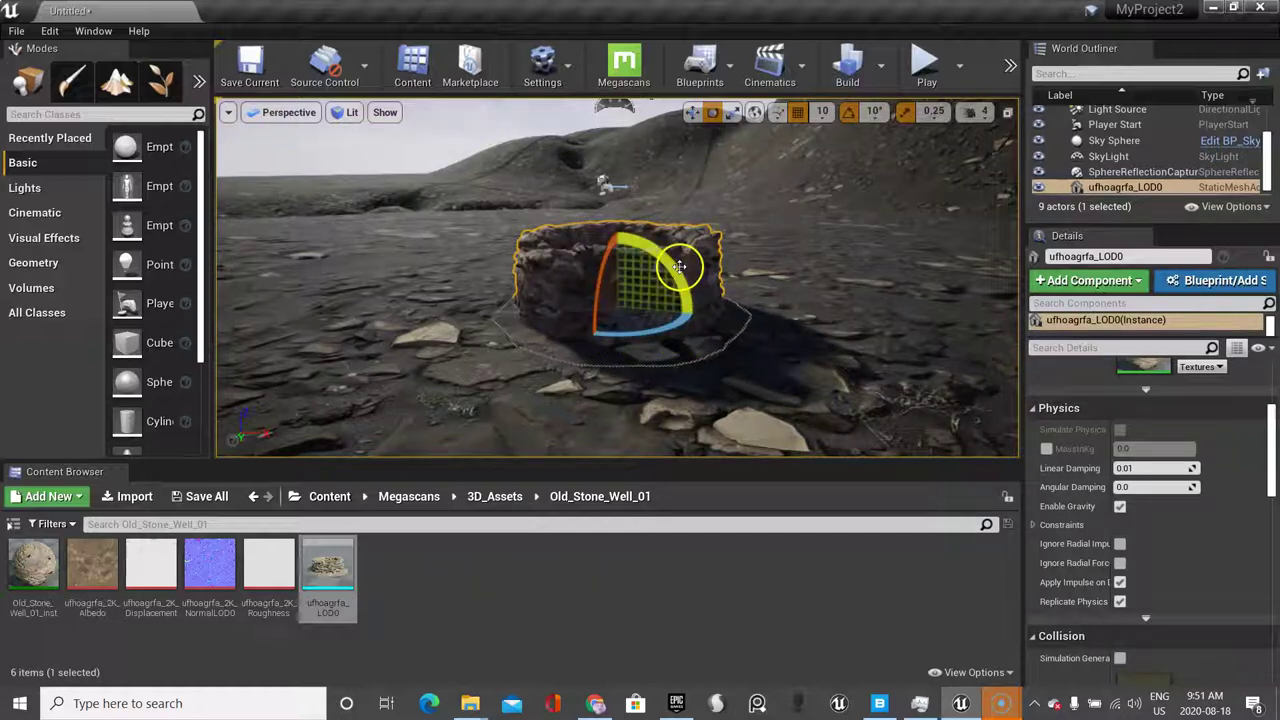
pyautogui.moveTo(679, 266); pyautogui.dragTo(615, 193)
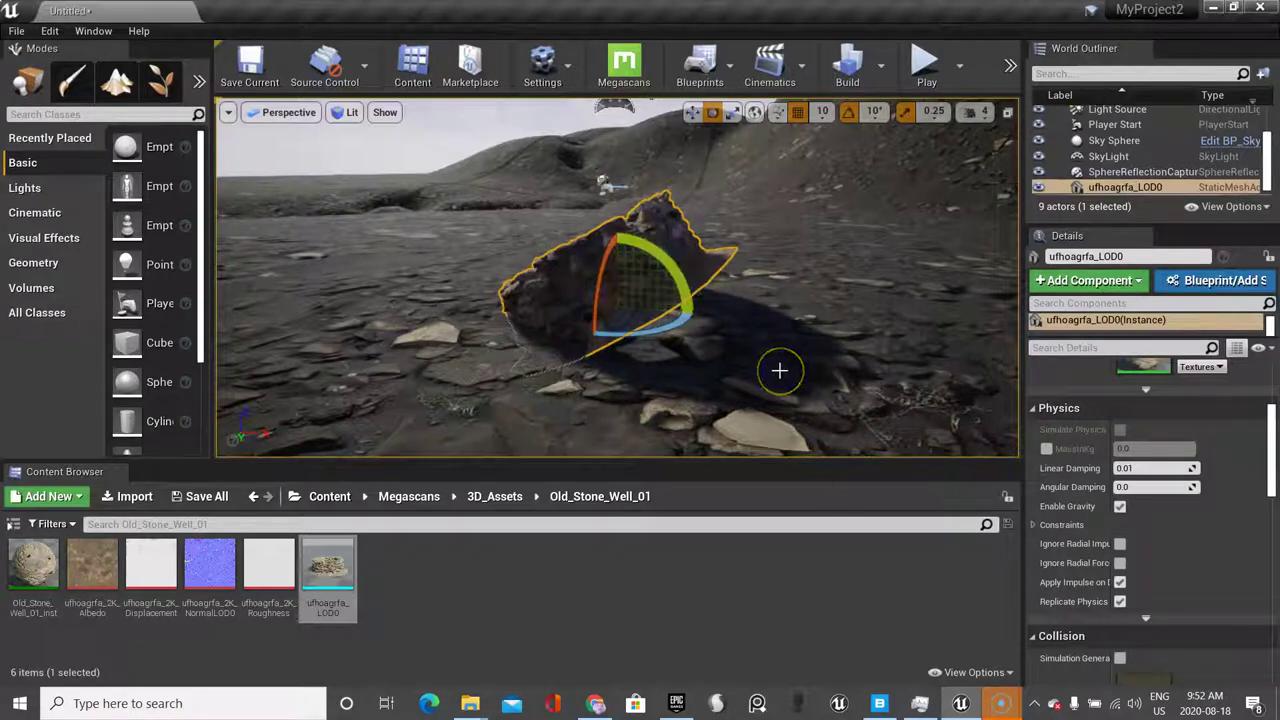
# Step: Undo the well's rotation, then stretch it taller with the Scale tool and undo that stretch
pyautogui.hotkey('ctrl', 'z')
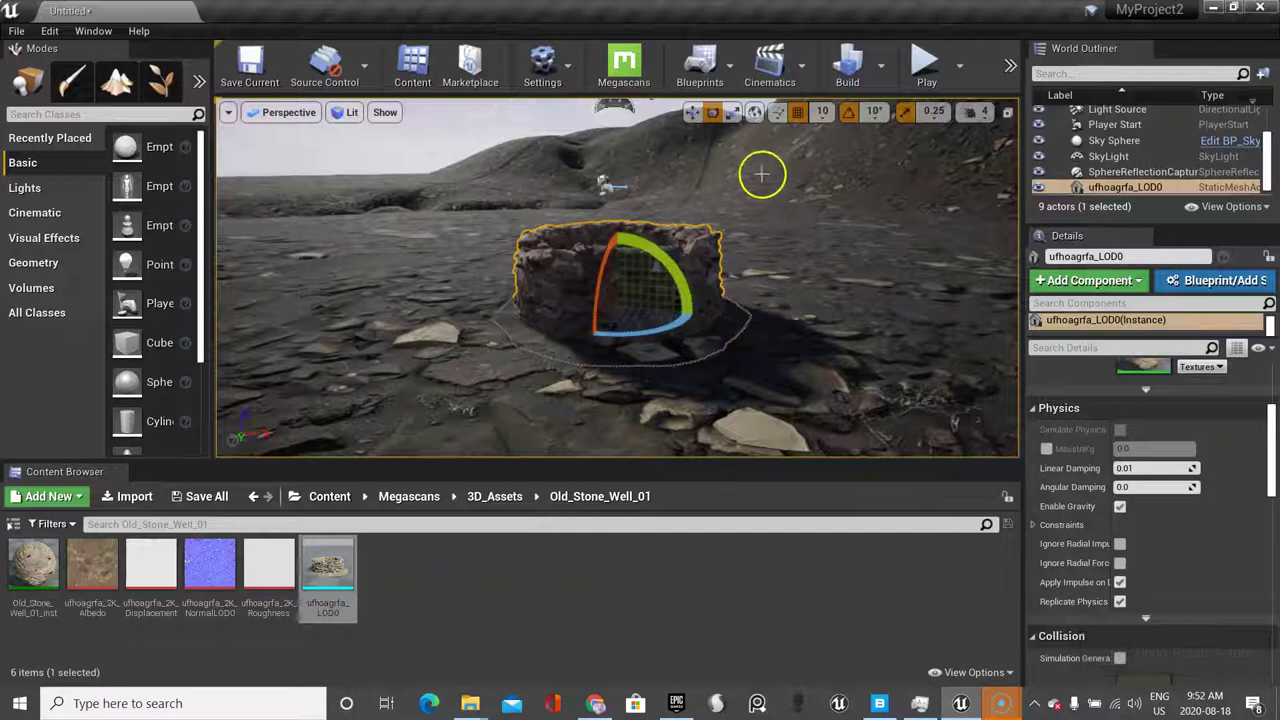
pyautogui.click(733, 113)
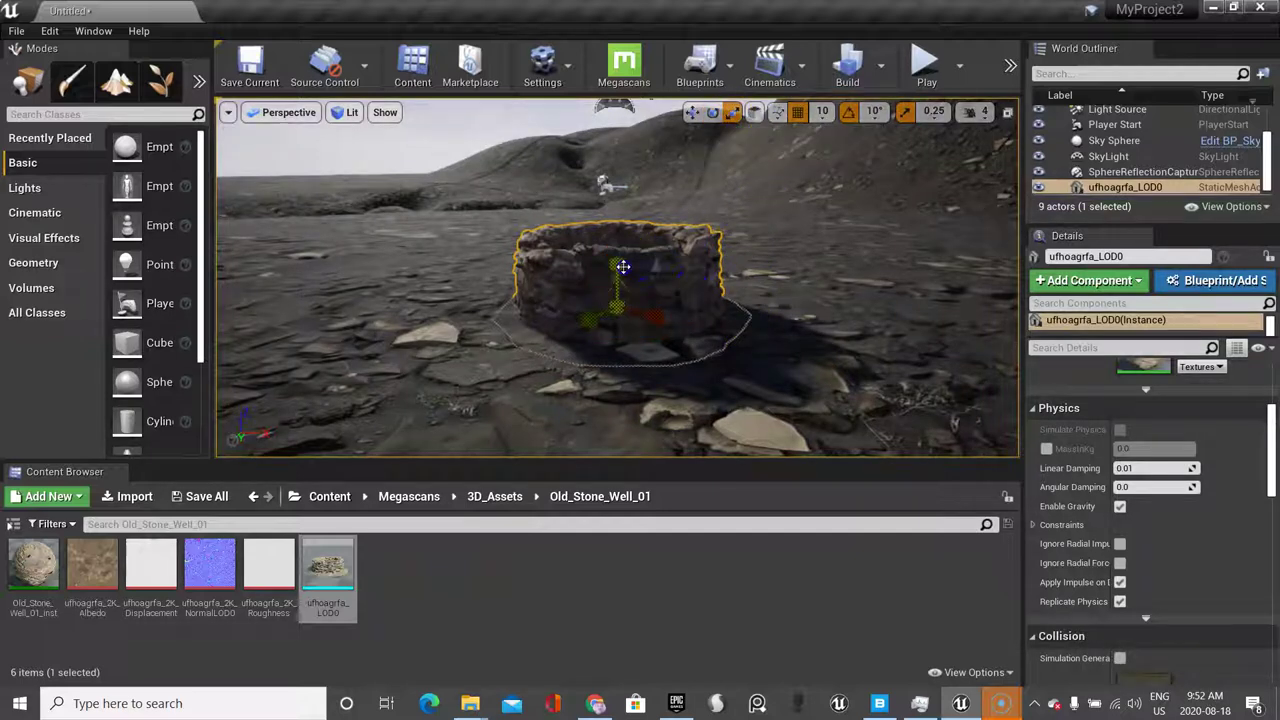
pyautogui.moveTo(620, 303); pyautogui.dragTo(627, 205)
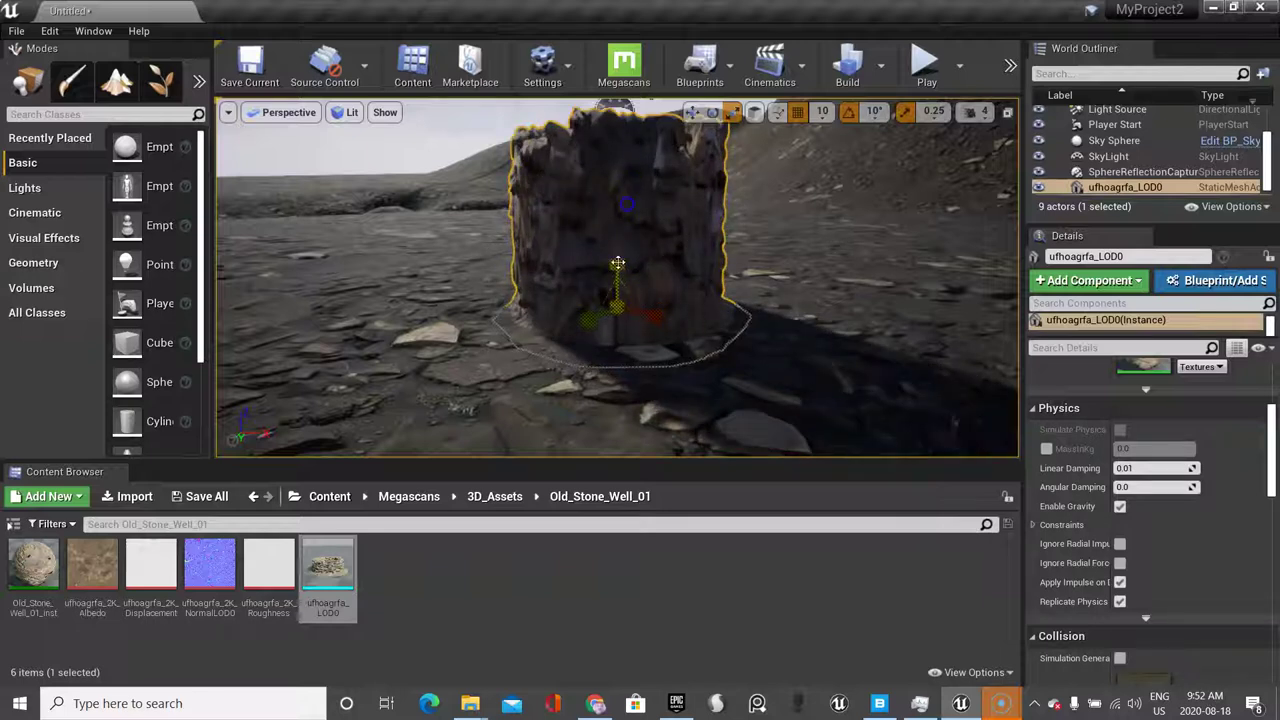
pyautogui.moveTo(618, 264)
pyautogui.mouseDown()
pyautogui.moveTo(634, 257)
pyautogui.moveTo(640, 297)
pyautogui.moveTo(623, 275)
pyautogui.mouseUp()
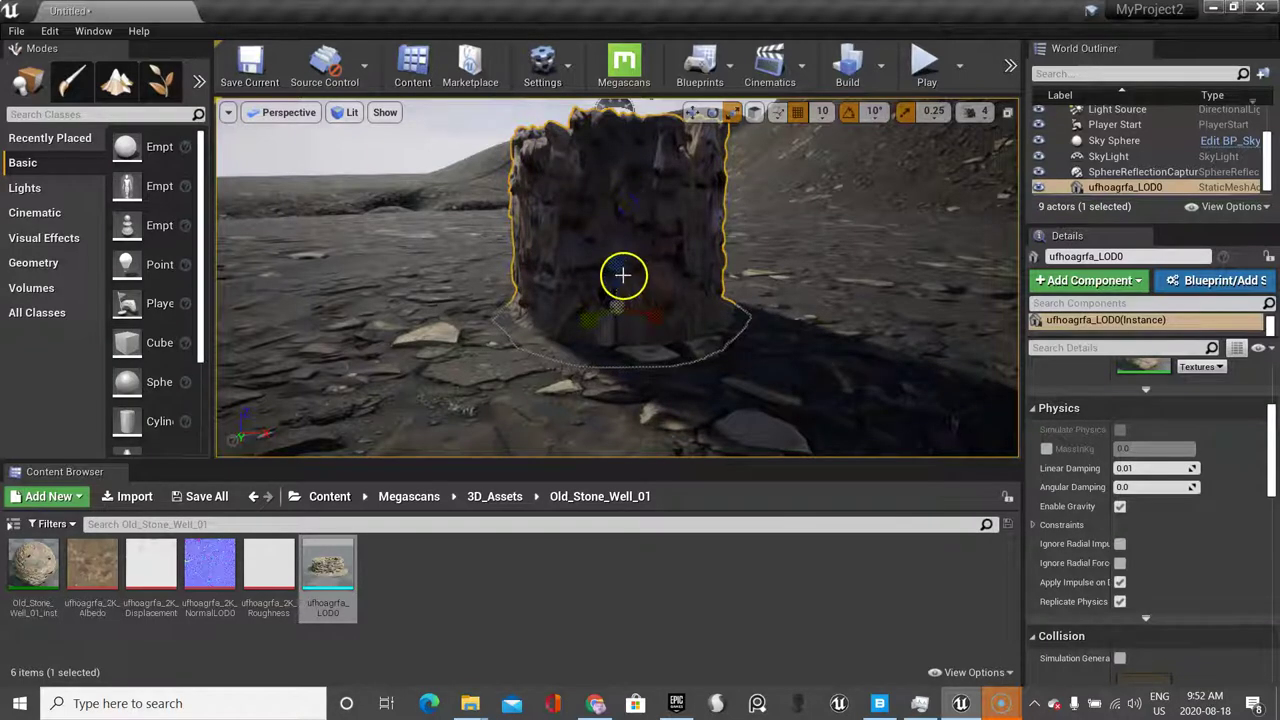
pyautogui.hotkey('ctrl', 'z')
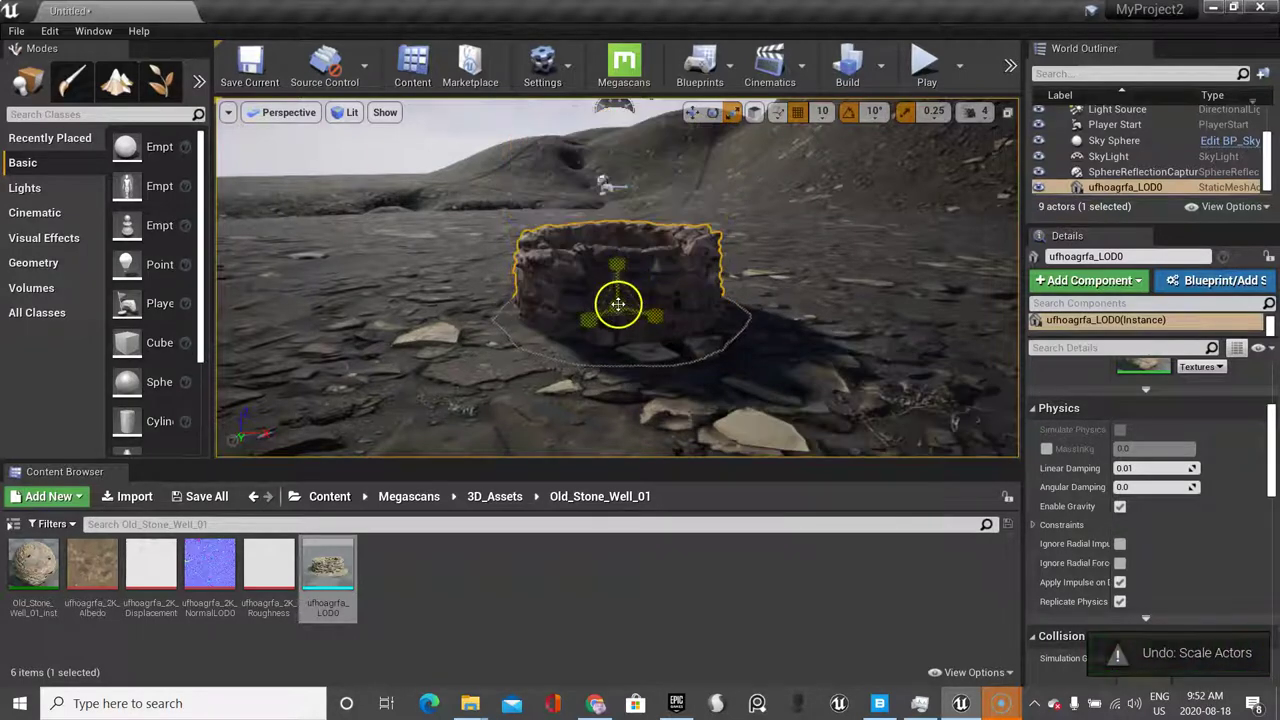
# Step: Scale the well up uniformly, lower its height and widen it into a low stone ring
pyautogui.moveTo(618, 304)
pyautogui.mouseDown()
pyautogui.moveTo(628, 293)
pyautogui.moveTo(614, 314)
pyautogui.mouseUp()
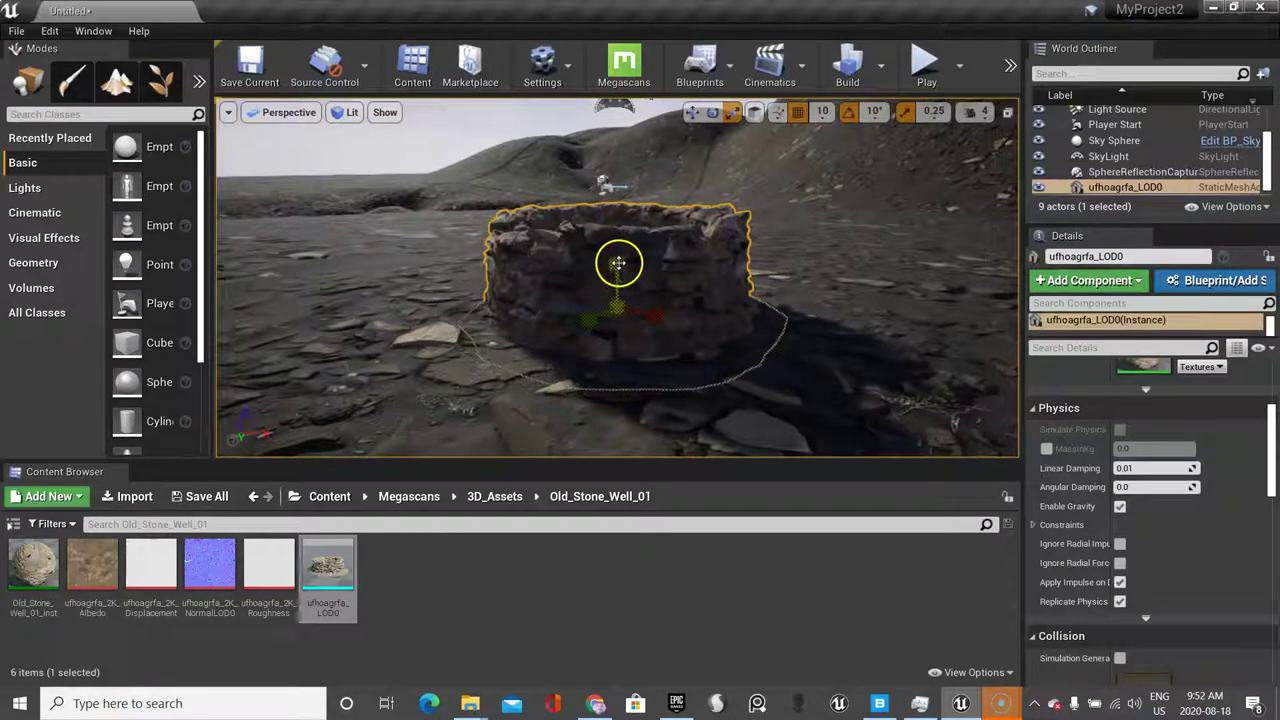
pyautogui.moveTo(621, 265); pyautogui.dragTo(623, 268)
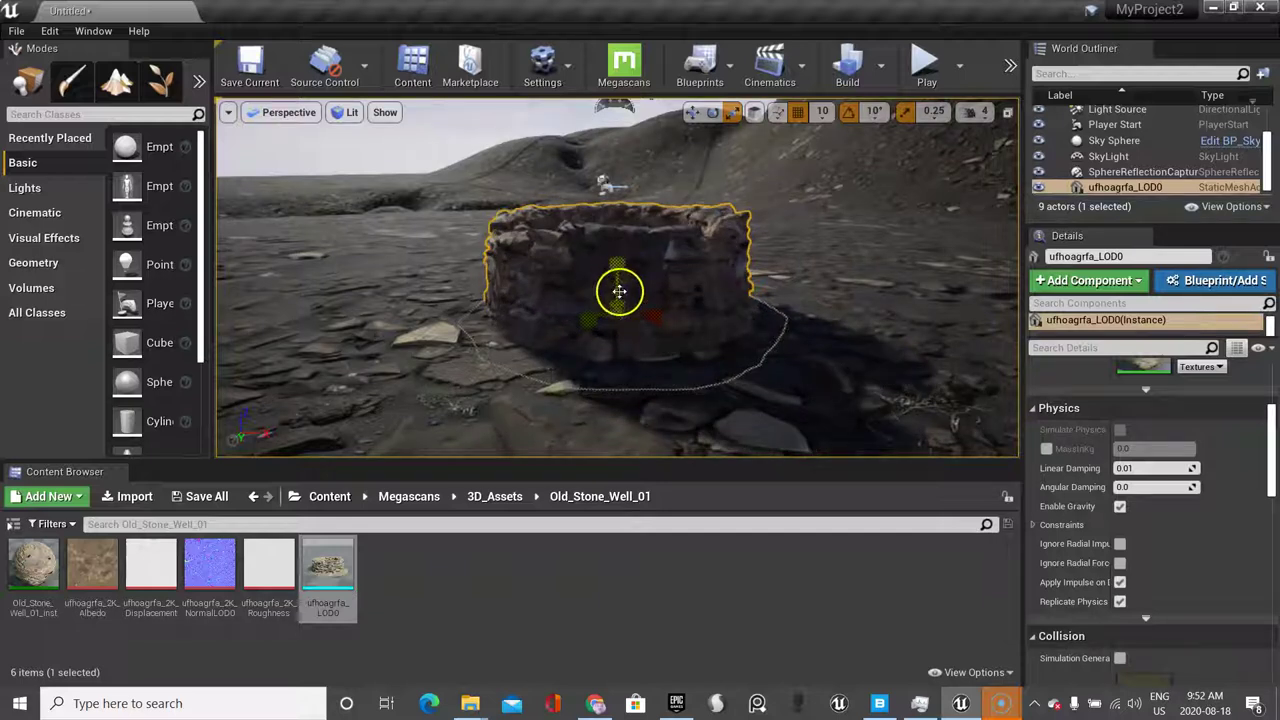
pyautogui.moveTo(619, 301); pyautogui.dragTo(619, 299)
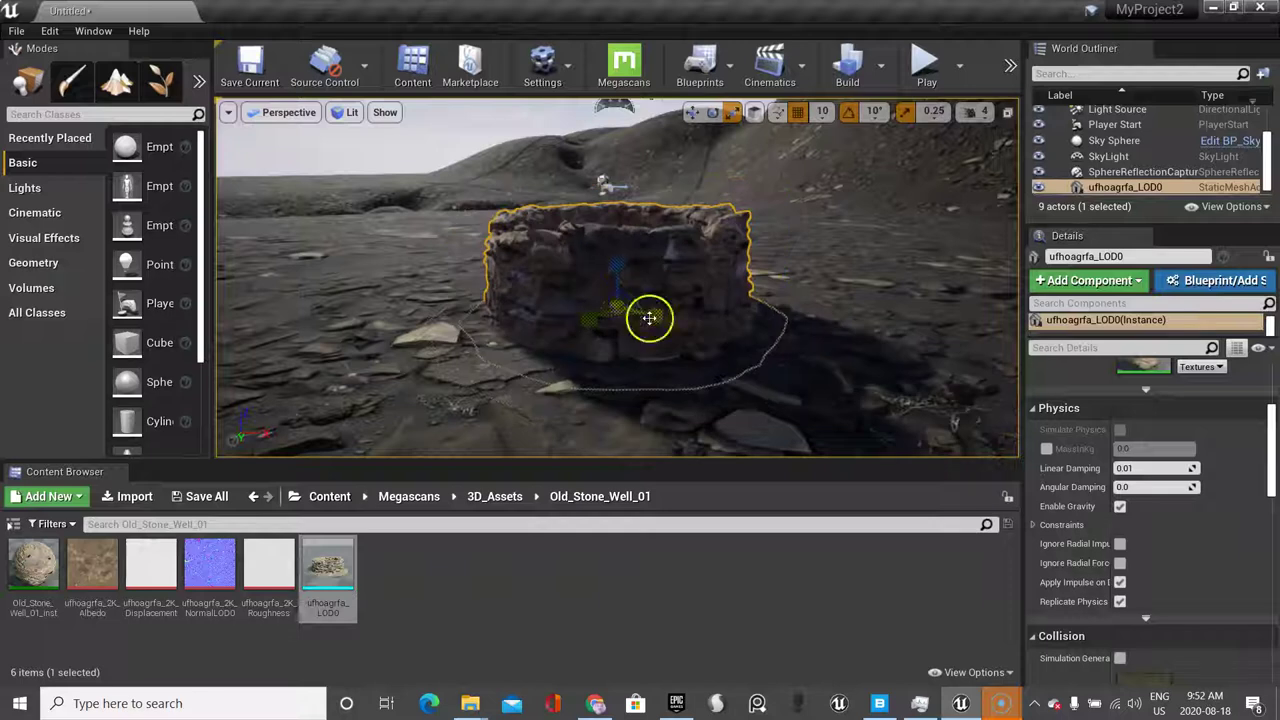
pyautogui.moveTo(660, 316); pyautogui.dragTo(597, 318)
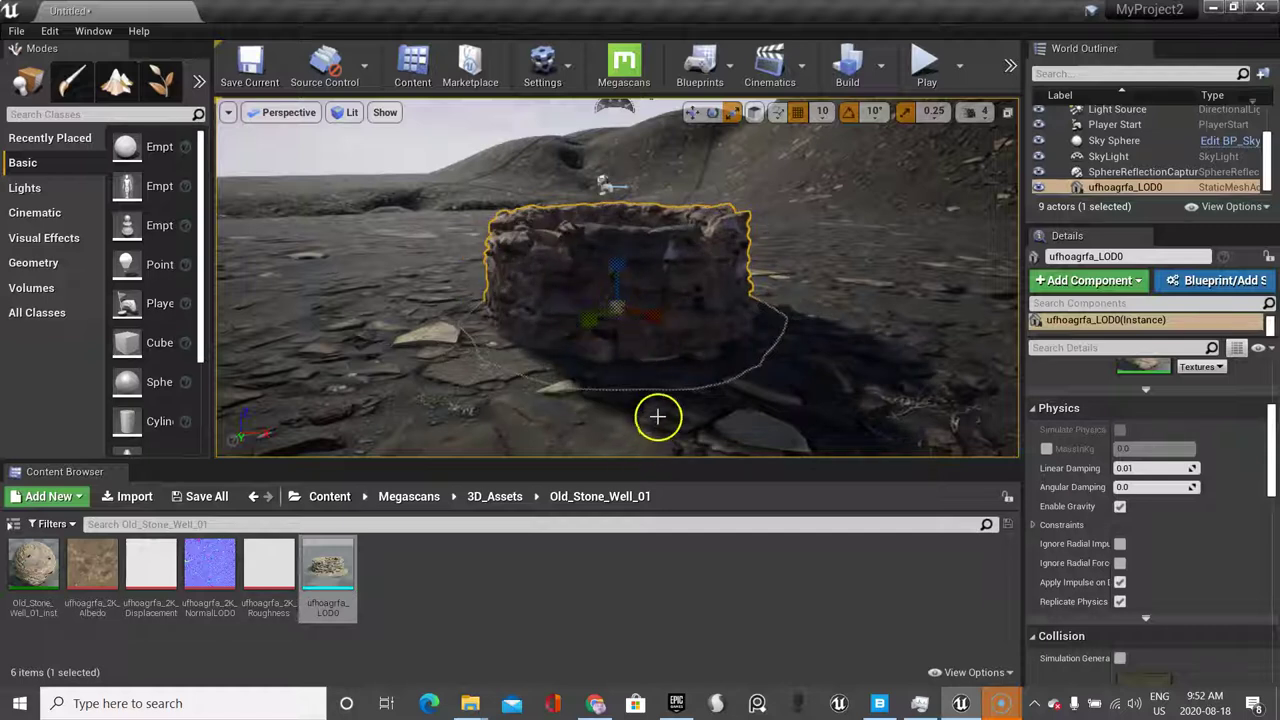
# Step: Place the pdday_LOD0 mesh from 3D_Assets > Cracked_Stone_00 on the sand beside the well
pyautogui.scroll(-3, 660, 337)
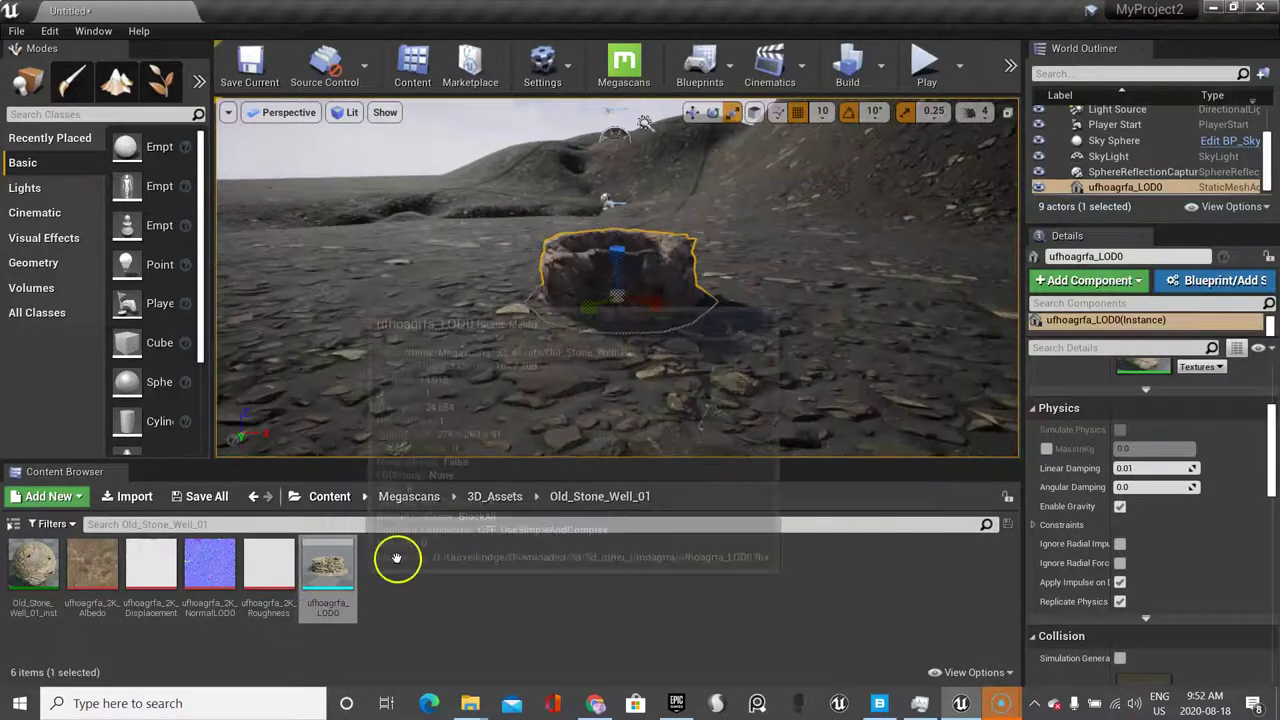
pyautogui.click(487, 497)
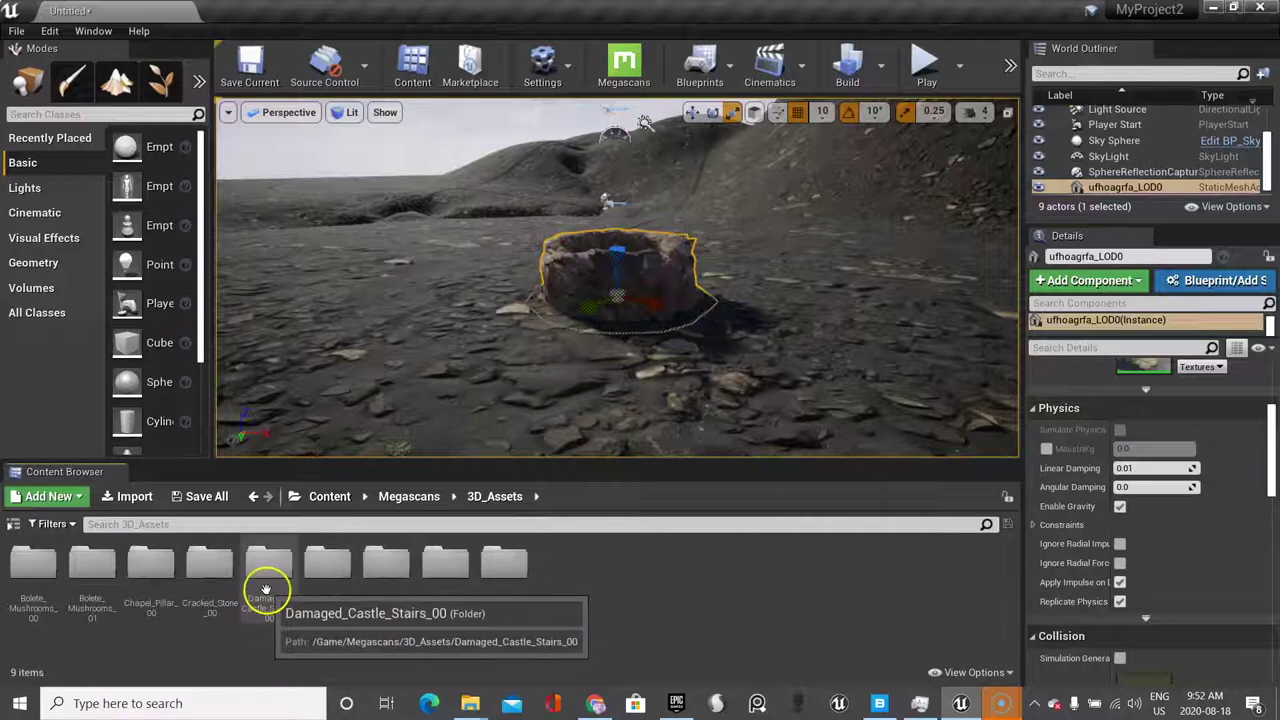
pyautogui.doubleClick(210, 566)
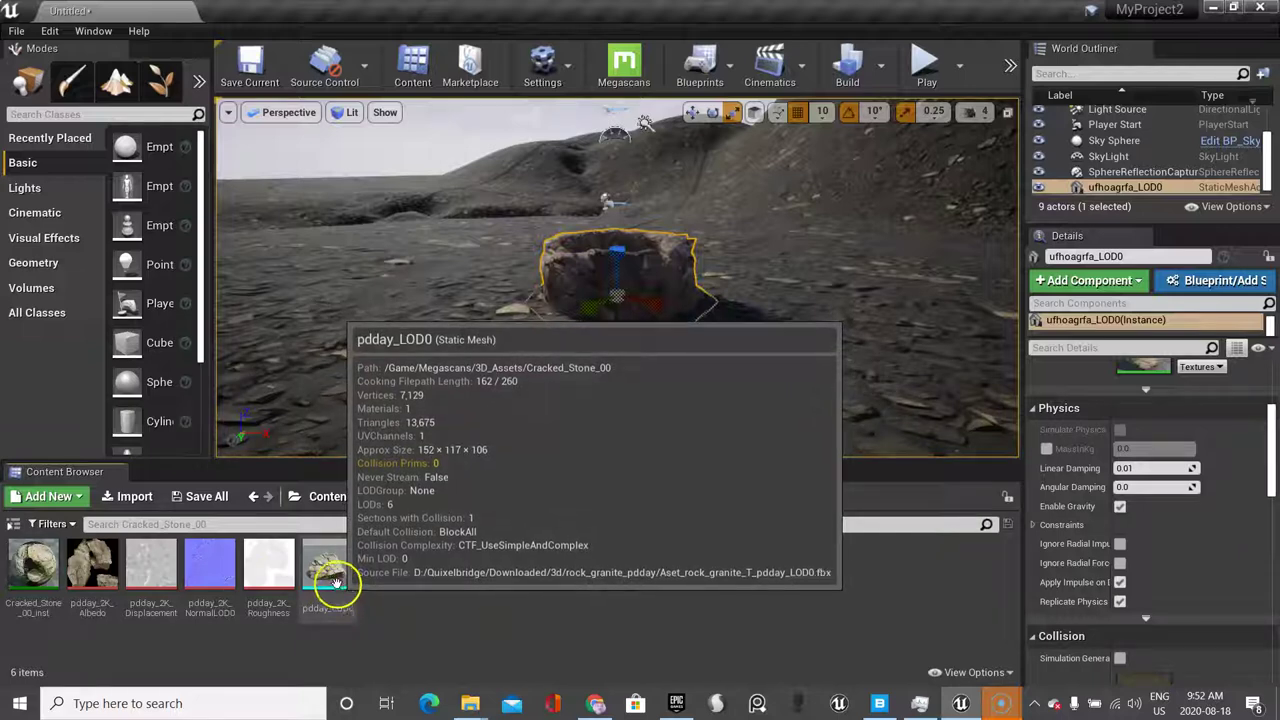
pyautogui.moveTo(330, 570); pyautogui.dragTo(415, 242)
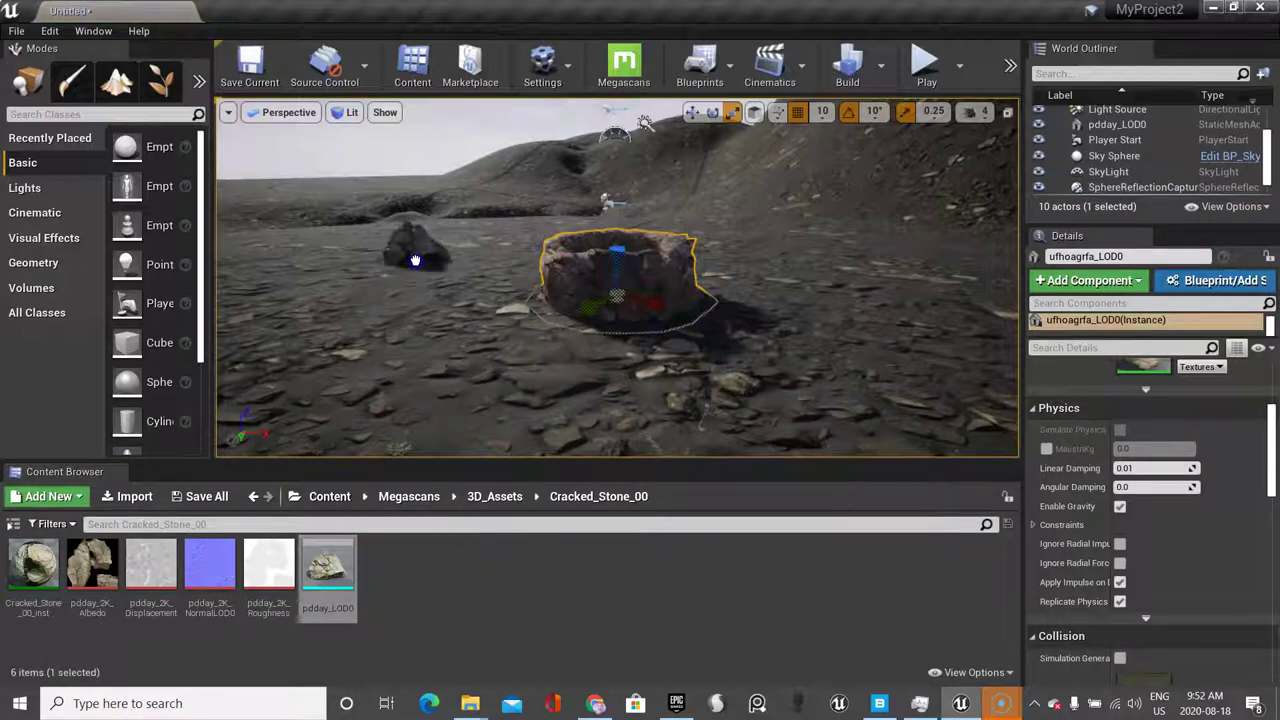
pyautogui.scroll(5, 454, 305)
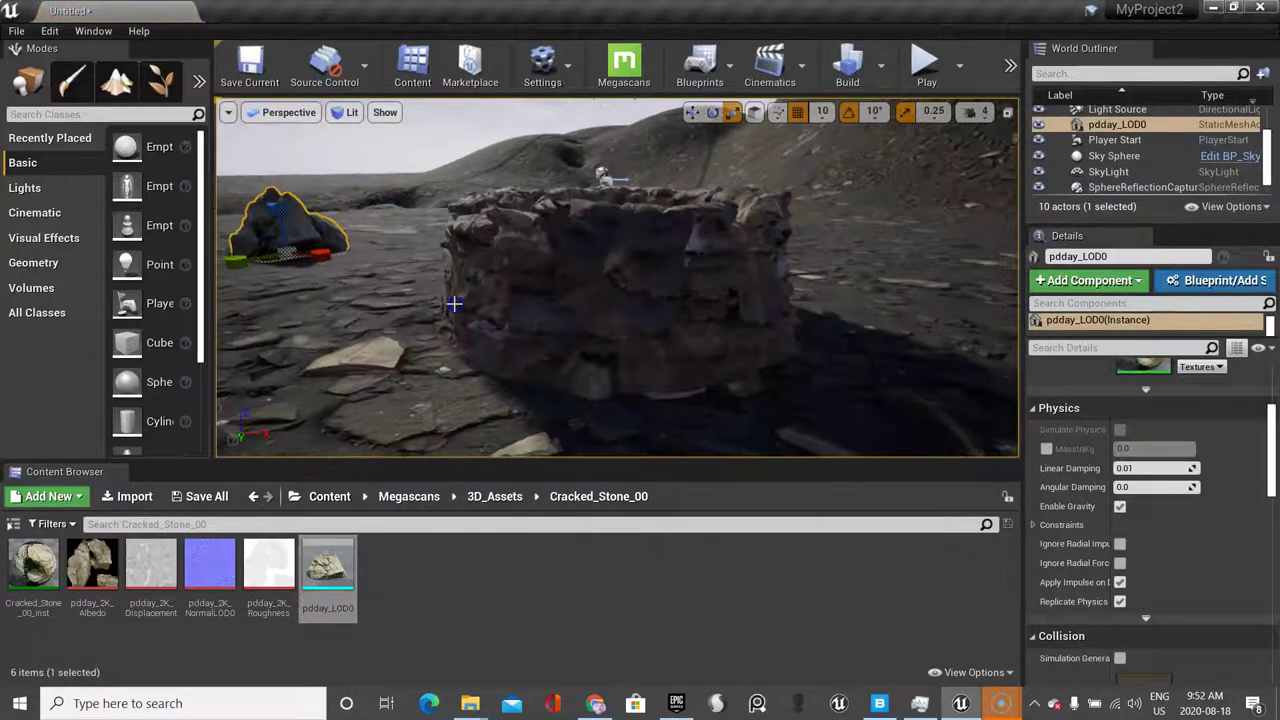
pyautogui.scroll(-4, 454, 306)
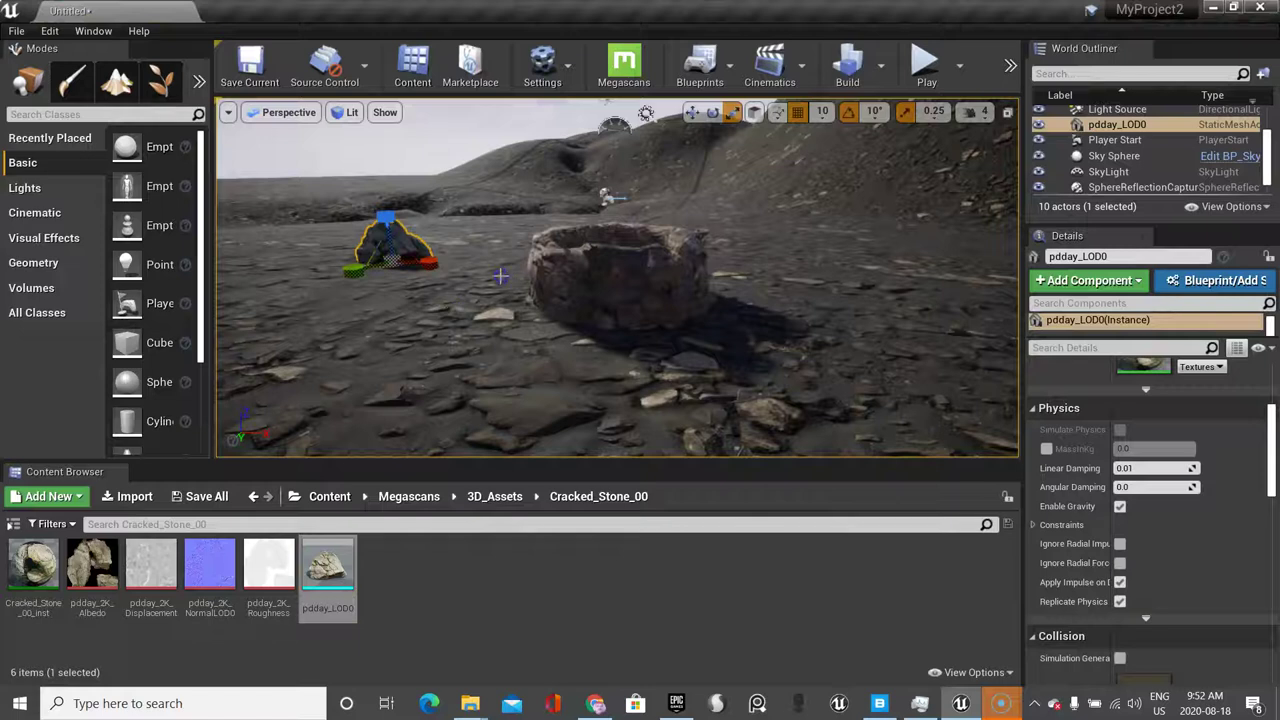
pyautogui.keyDown('alt'); pyautogui.moveTo(499, 277); pyautogui.dragTo(499, 315); pyautogui.keyUp('alt')
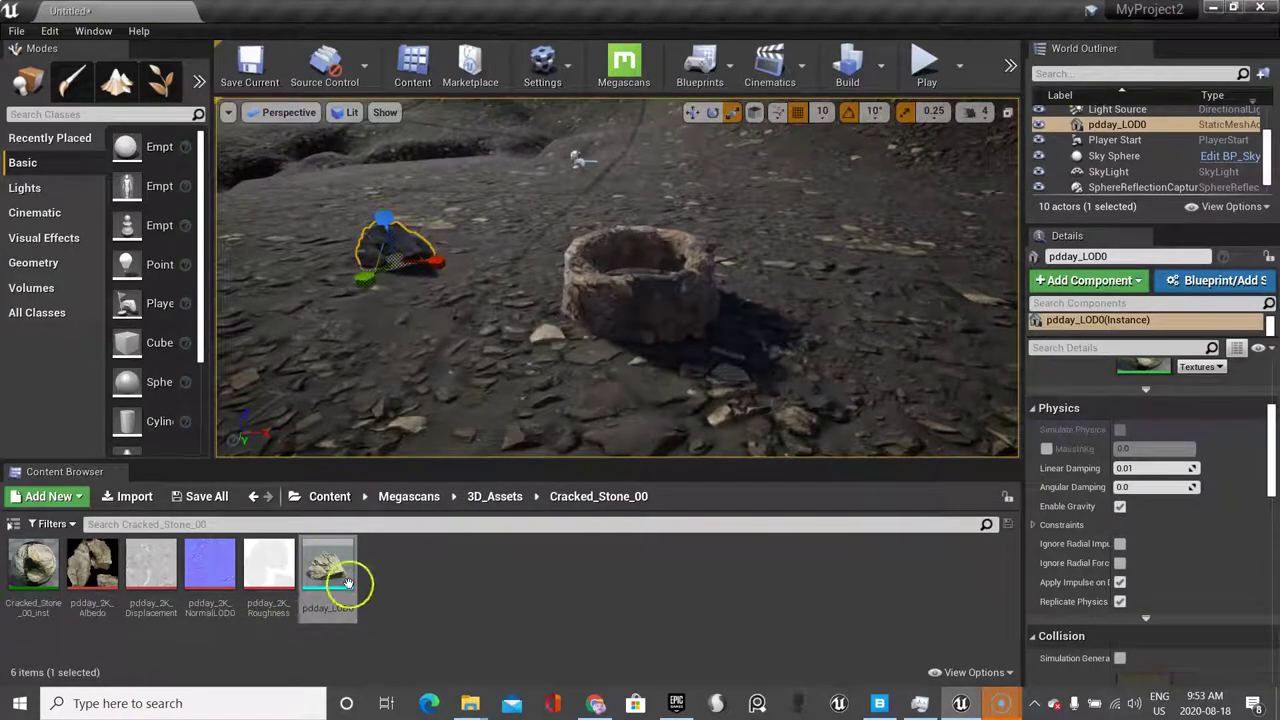
# Step: Apply the Cracked_Stone_00_inst material to the placed rock
pyautogui.moveTo(331, 572)
pyautogui.moveTo(48, 580)
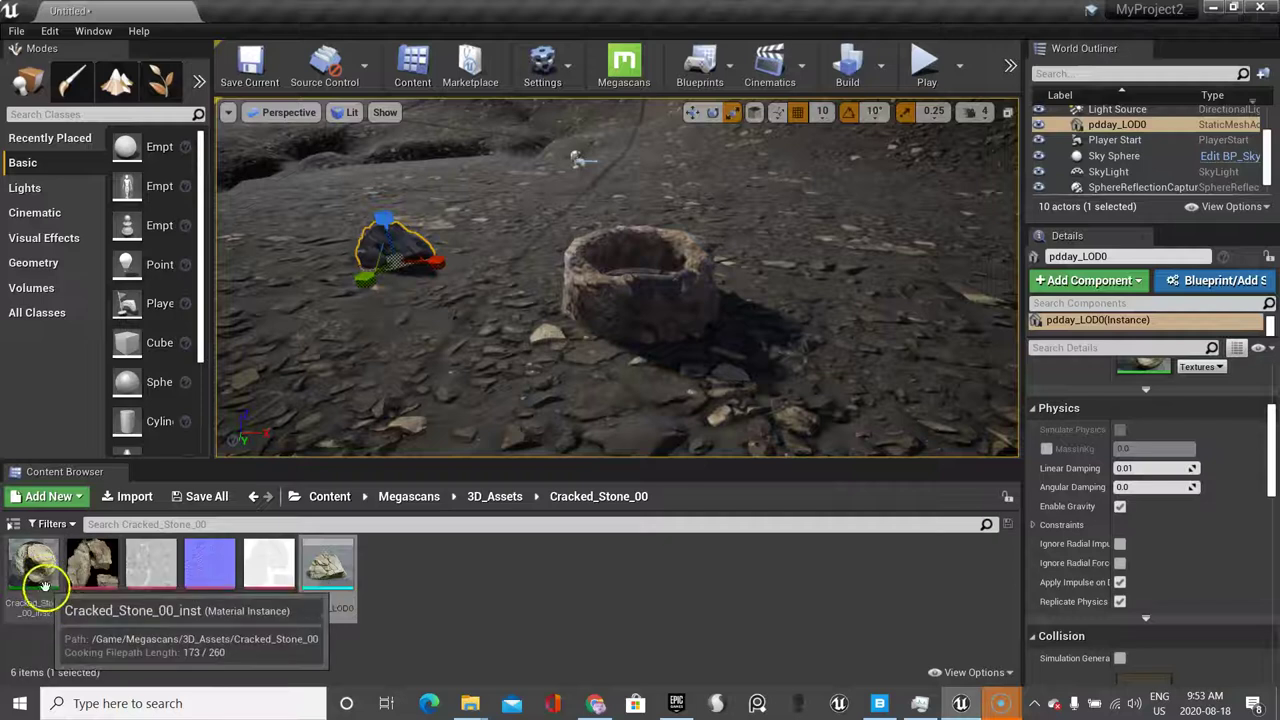
pyautogui.moveTo(48, 580); pyautogui.dragTo(407, 246)
# Step: Apply Mossy_Stone_00_inst from Megascans > Surfaces > Mossy_Stone_00 to the pdday_LOD0 rock and frame it
pyautogui.click(409, 496)
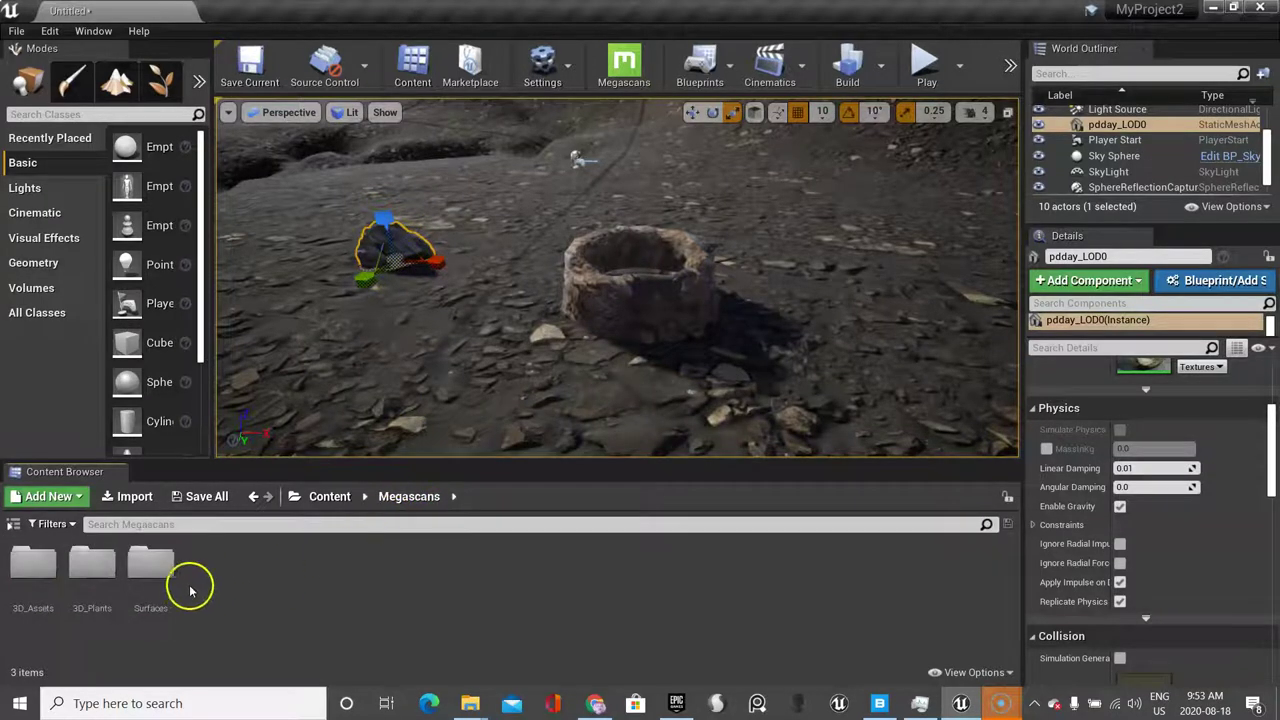
pyautogui.click(156, 587)
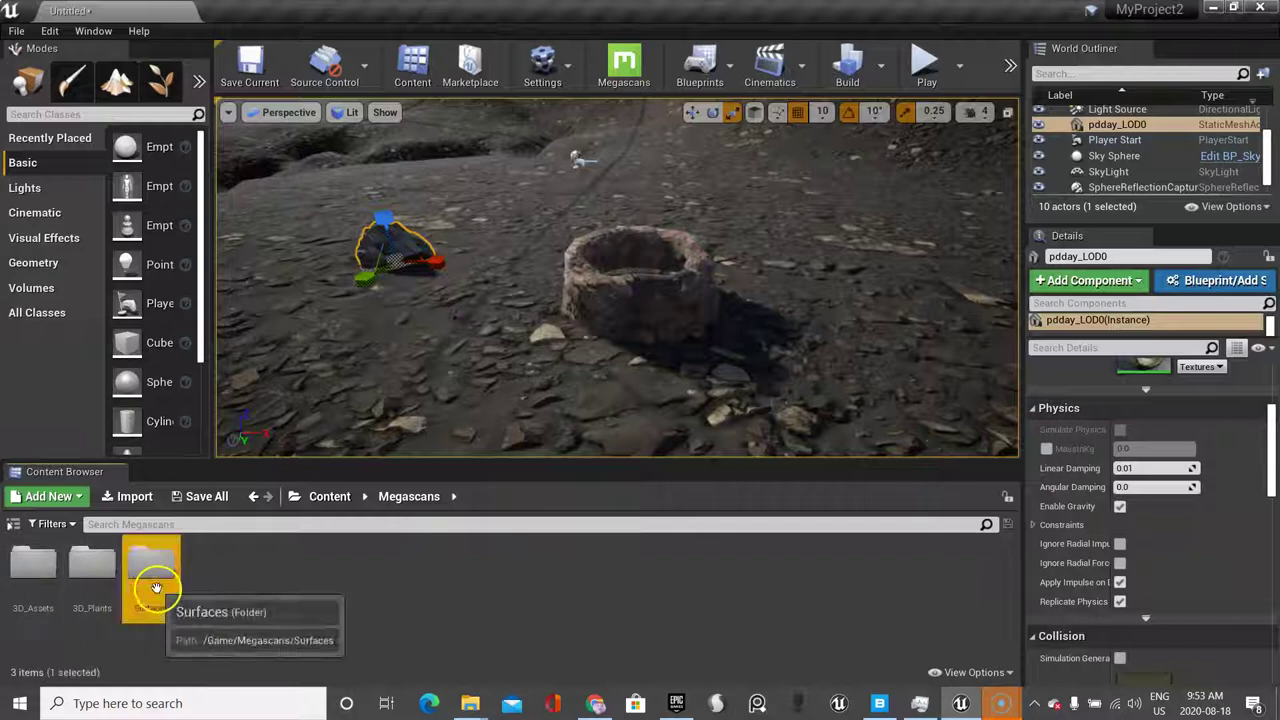
pyautogui.doubleClick(156, 587)
pyautogui.click(200, 566)
pyautogui.doubleClick(200, 566)
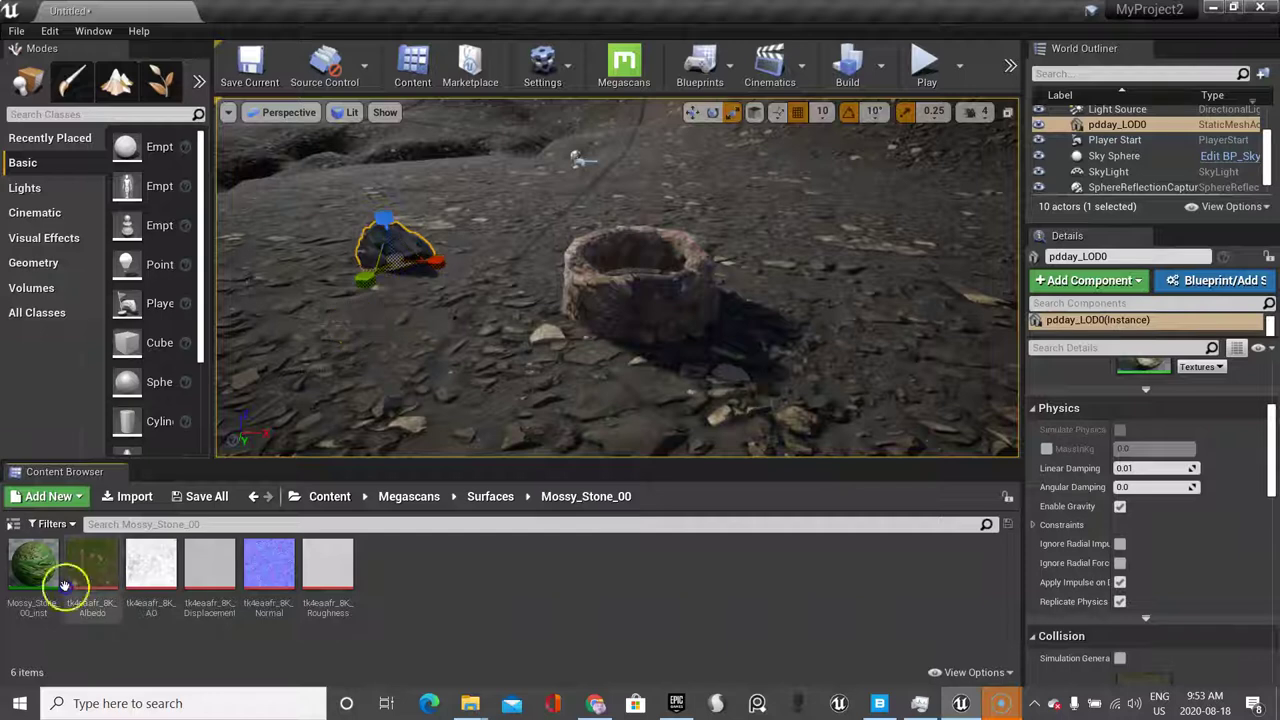
pyautogui.moveTo(33, 565); pyautogui.dragTo(362, 255)
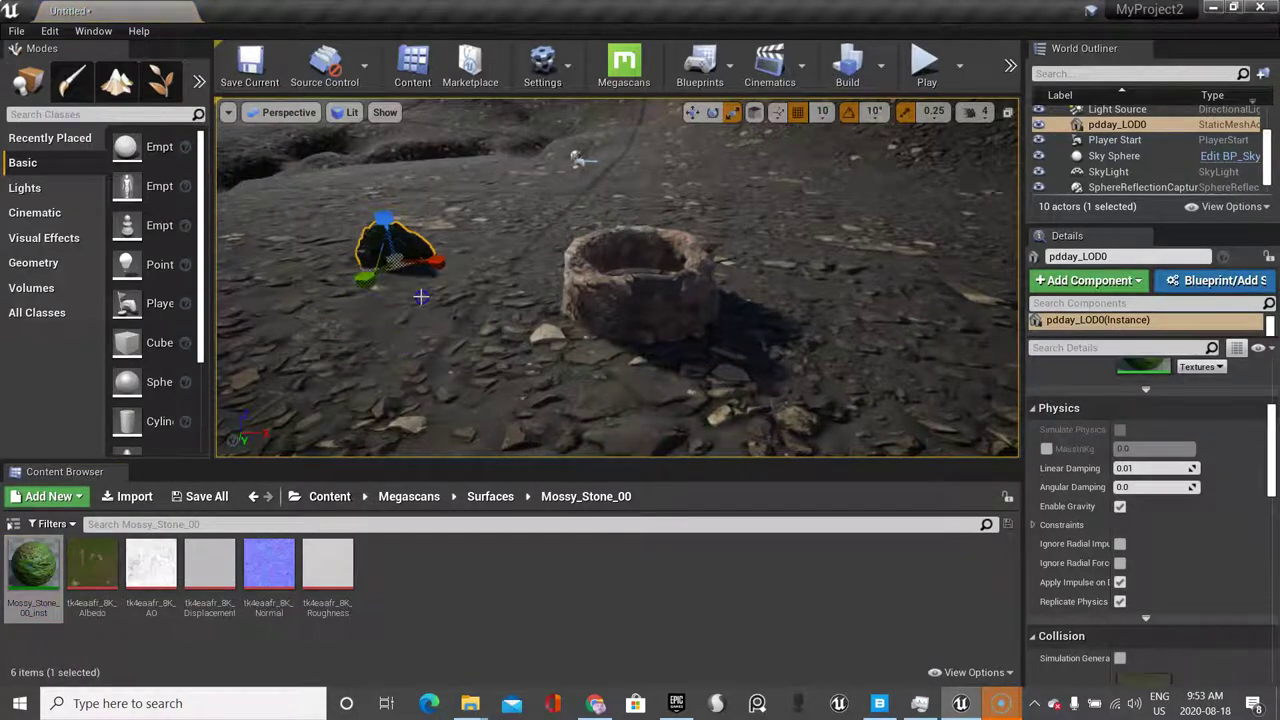
pyautogui.press('f')
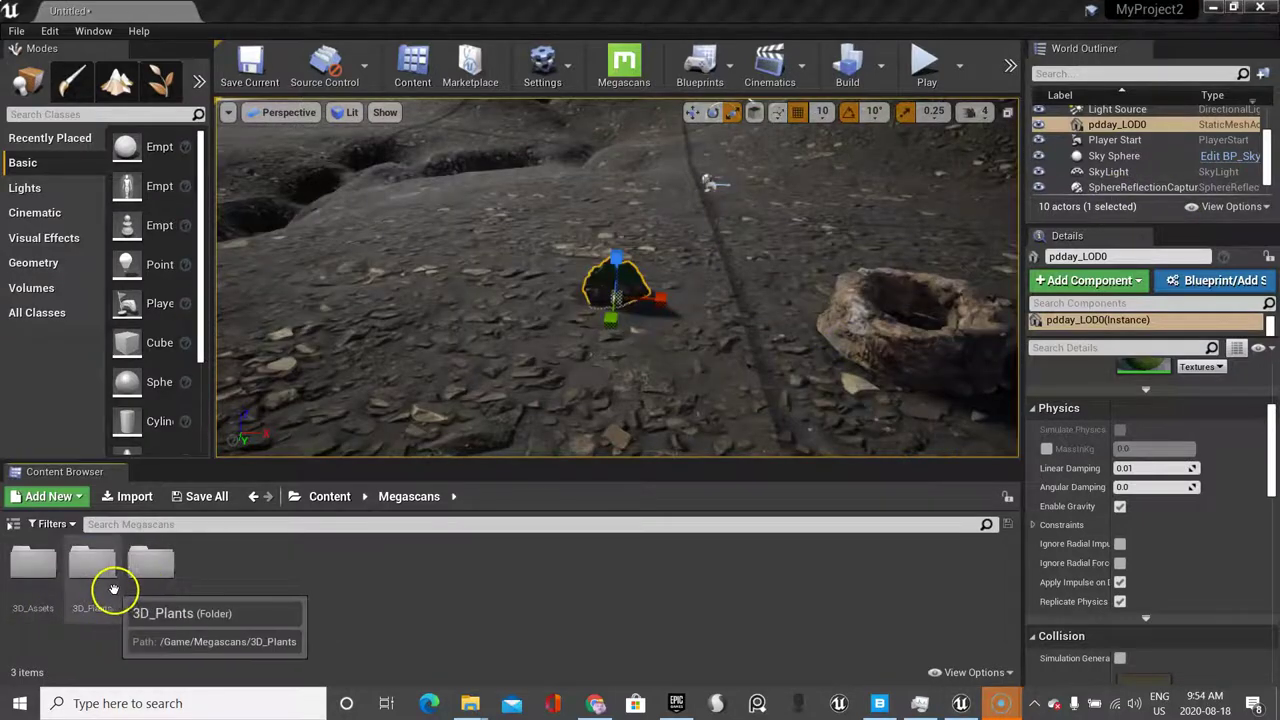
# Step: Place the scCxt_LOD0 mesh from 3D_Assets > Damaged_Castle_Stairs_00 into the landscape
pyautogui.doubleClick(33, 568)
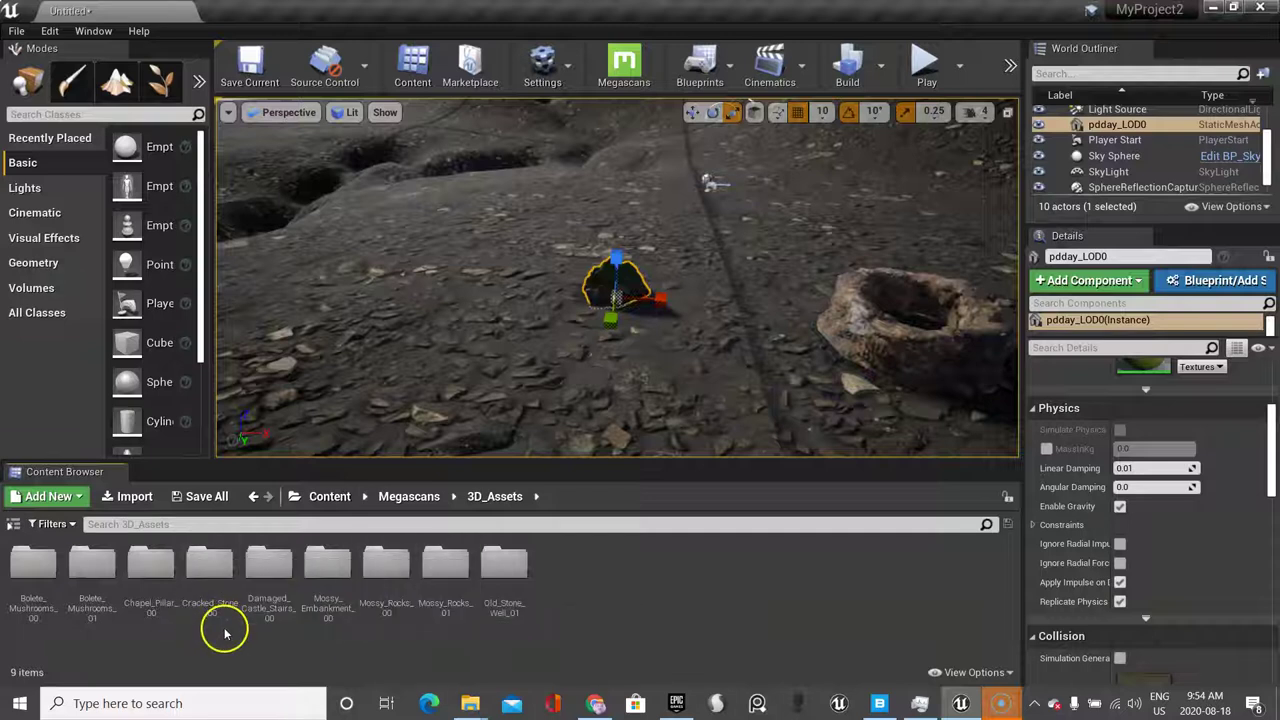
pyautogui.doubleClick(269, 586)
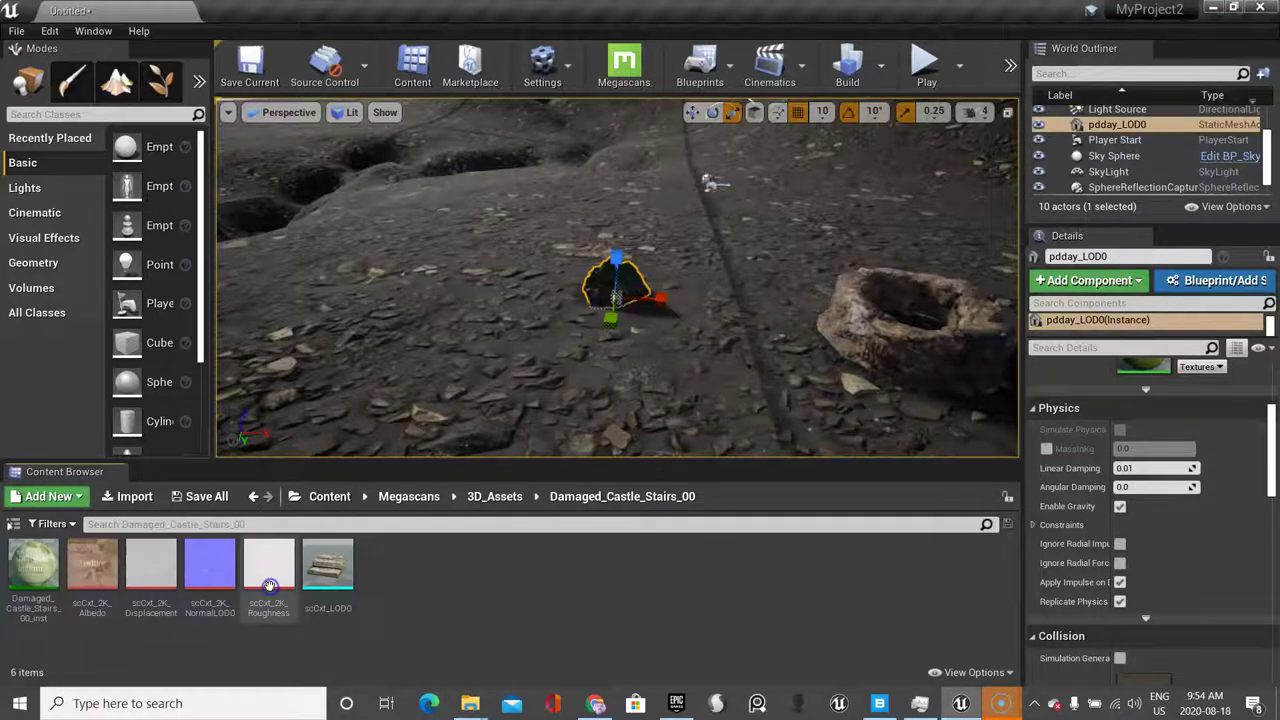
pyautogui.moveTo(328, 565); pyautogui.dragTo(682, 220)
# Step: Select the newly placed stairs, frame them with F and orbit around them
pyautogui.click(1114, 140)
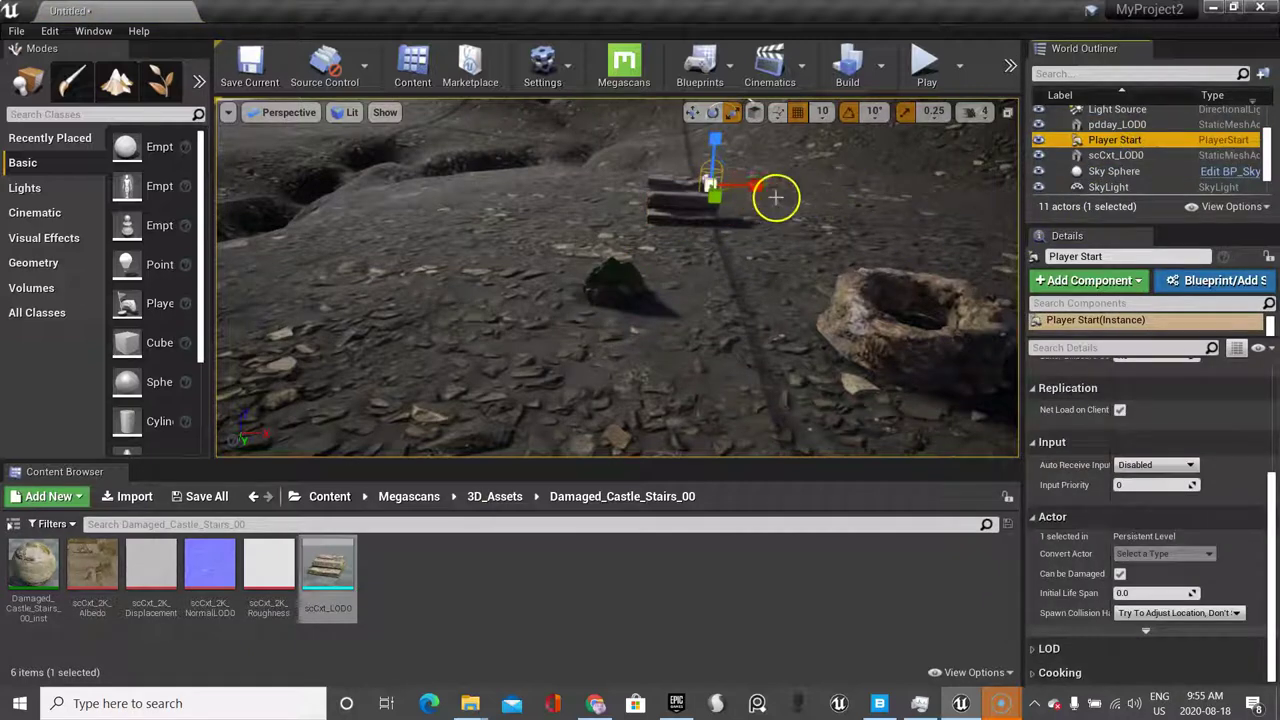
pyautogui.click(715, 195)
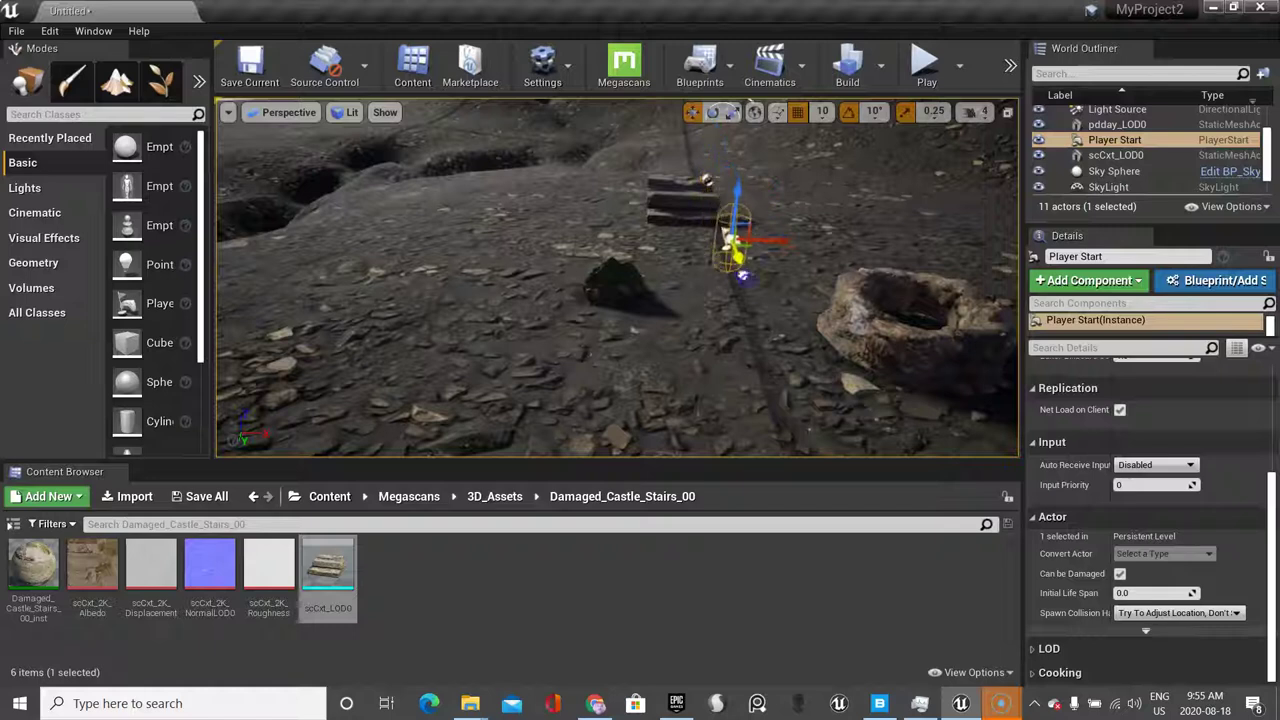
pyautogui.click(699, 212)
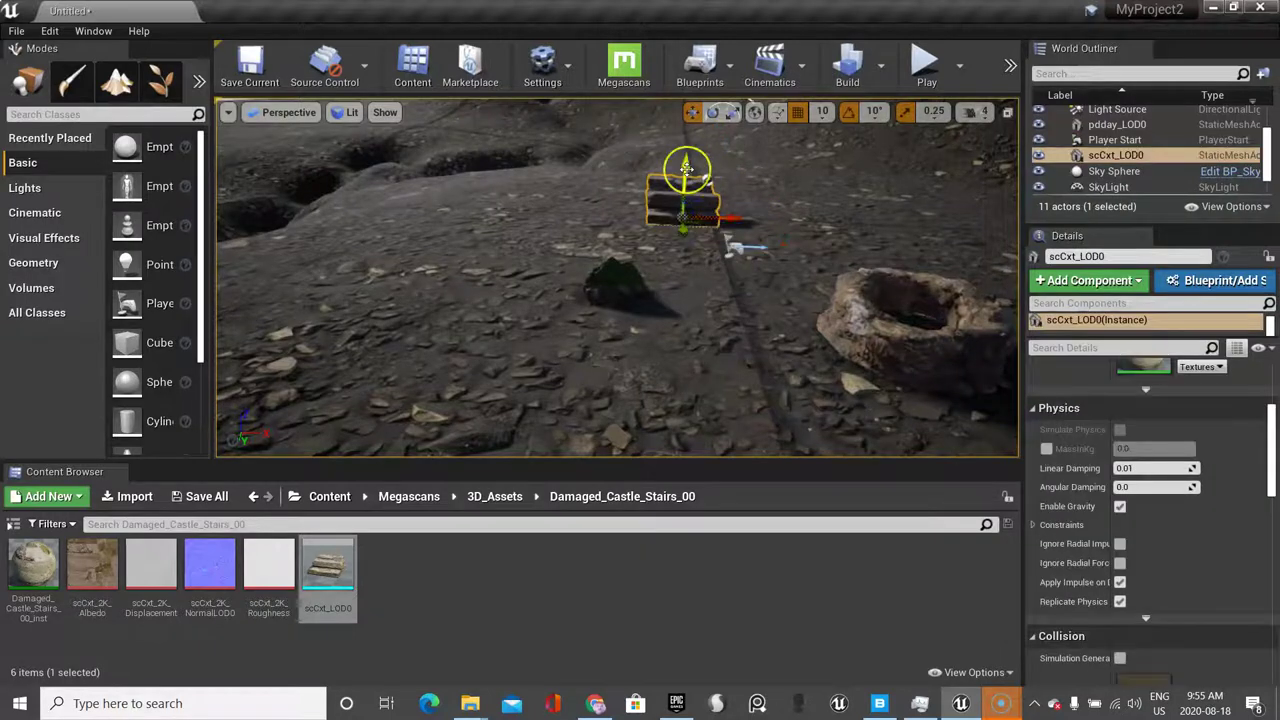
pyautogui.press('f')
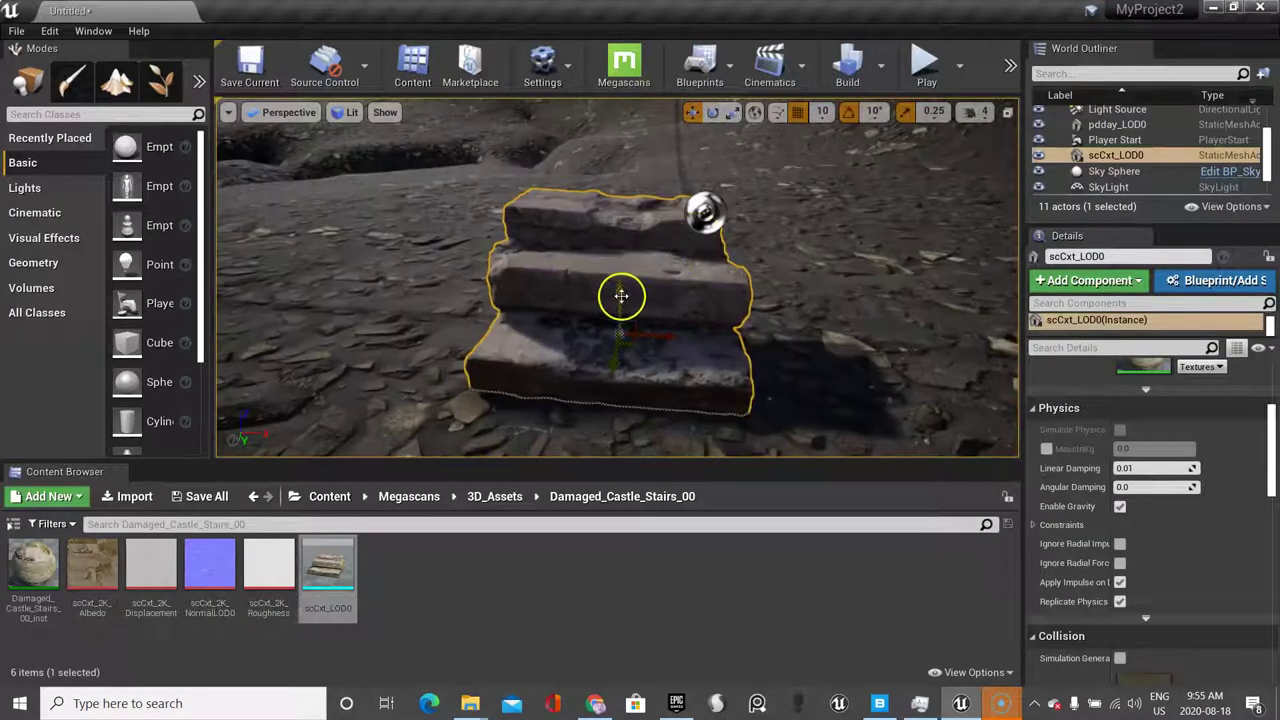
pyautogui.keyDown('alt'); pyautogui.moveTo(623, 297); pyautogui.dragTo(659, 294); pyautogui.keyUp('alt')
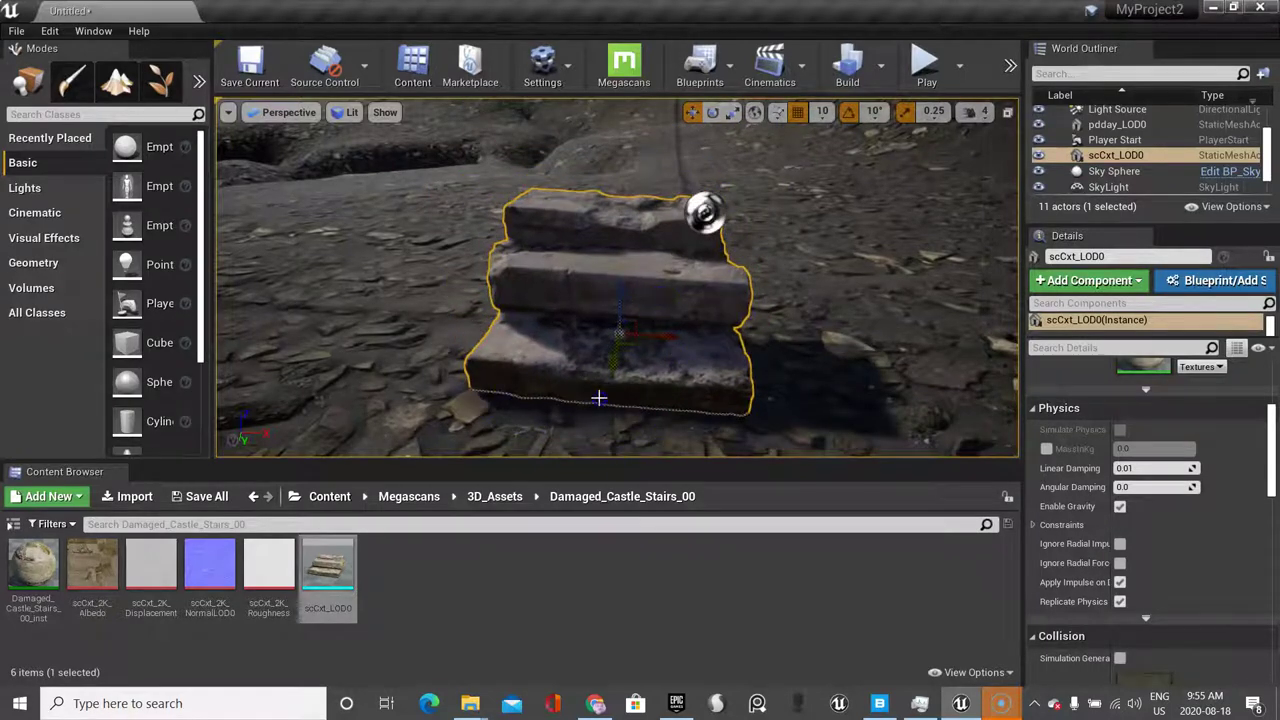
# Step: Orbit around the stairs to inspect them with the well in the foreground, then return to 3D_Assets
pyautogui.keyDown('alt'); pyautogui.click(740, 420); pyautogui.keyUp('alt')
pyautogui.keyDown('alt'); pyautogui.moveTo(895, 328); pyautogui.dragTo(923, 303); pyautogui.keyUp('alt')
pyautogui.keyDown('alt'); pyautogui.moveTo(923, 303); pyautogui.dragTo(891, 343, button='right'); pyautogui.keyUp('alt')
pyautogui.keyDown('alt'); pyautogui.moveTo(771, 334); pyautogui.dragTo(836, 324); pyautogui.keyUp('alt')
pyautogui.click(654, 320)
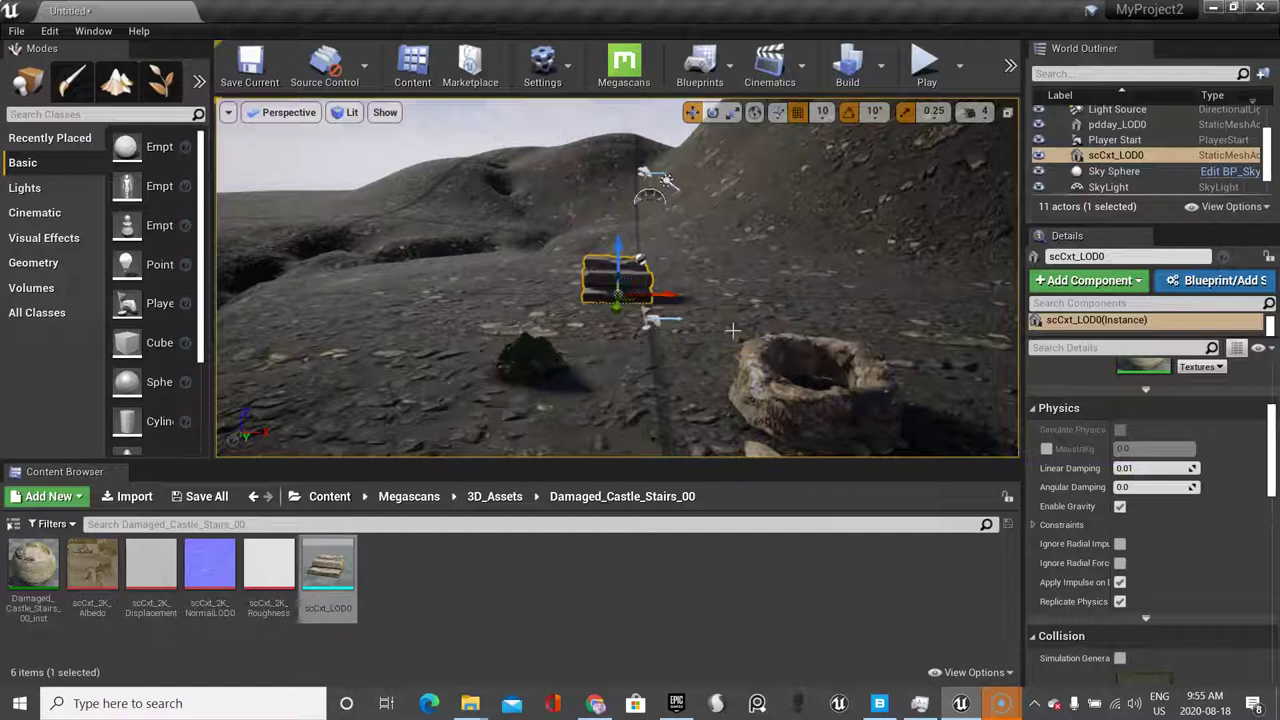
pyautogui.click(497, 500)
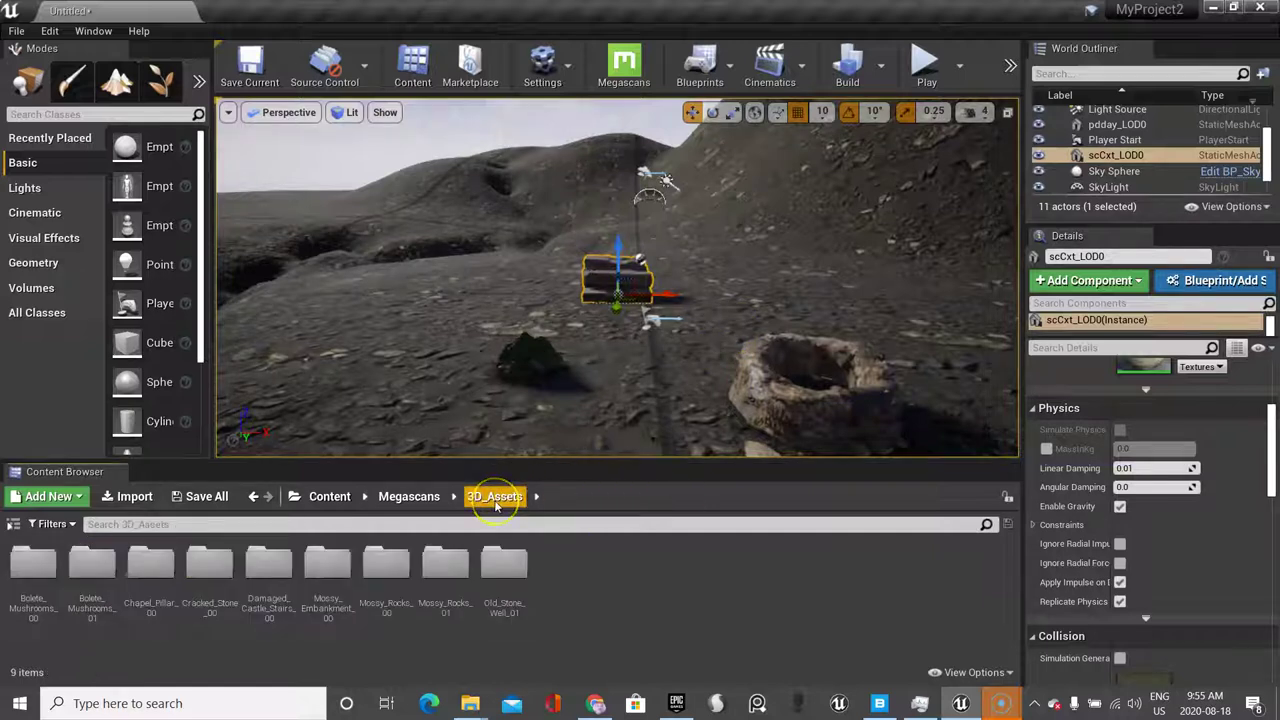